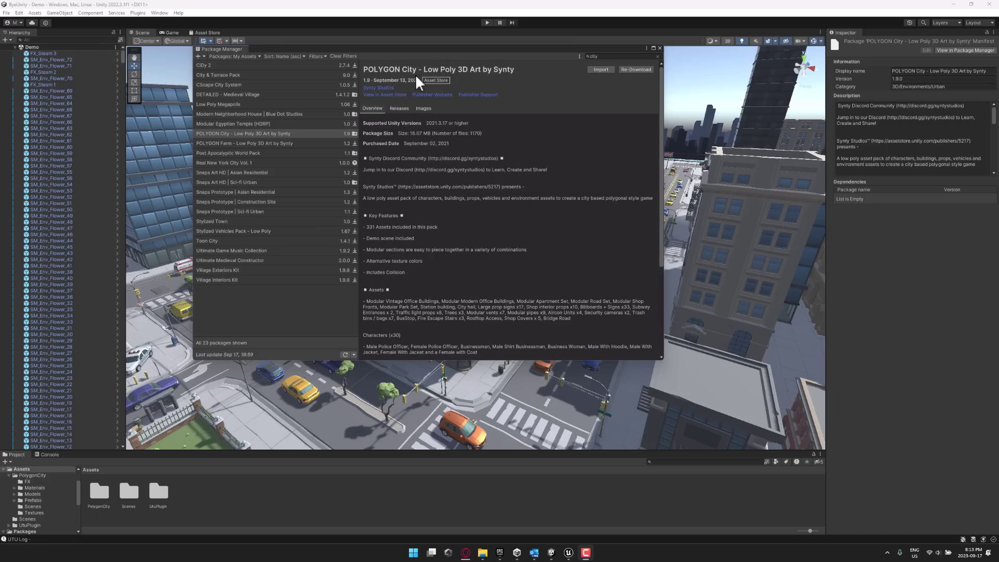
- Close the POLYGON City package listing and look around the city Demo scene
left_click(660, 48)
right_click_drag(519, 201, 369, 225)
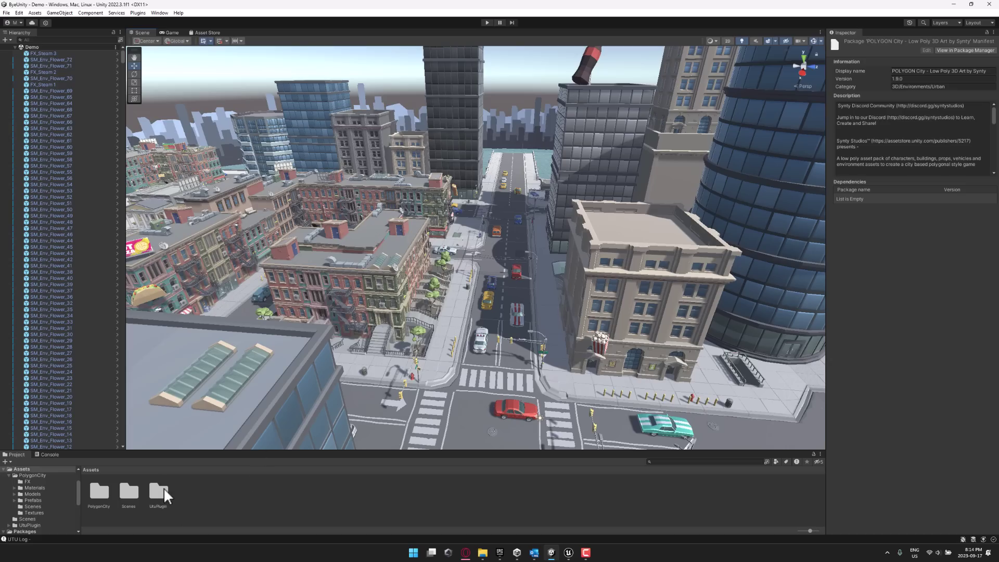
- Bring back File Explorer and open the UtuPluginPackage folder inside UtuPluginPackage_1.3
left_click(482, 553)
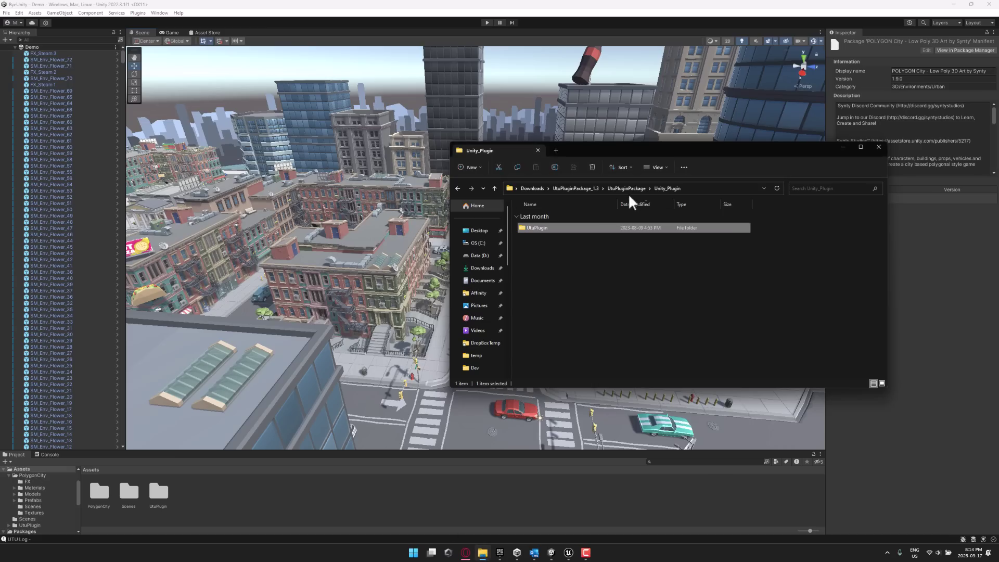
left_click(593, 188)
double_click(550, 229)
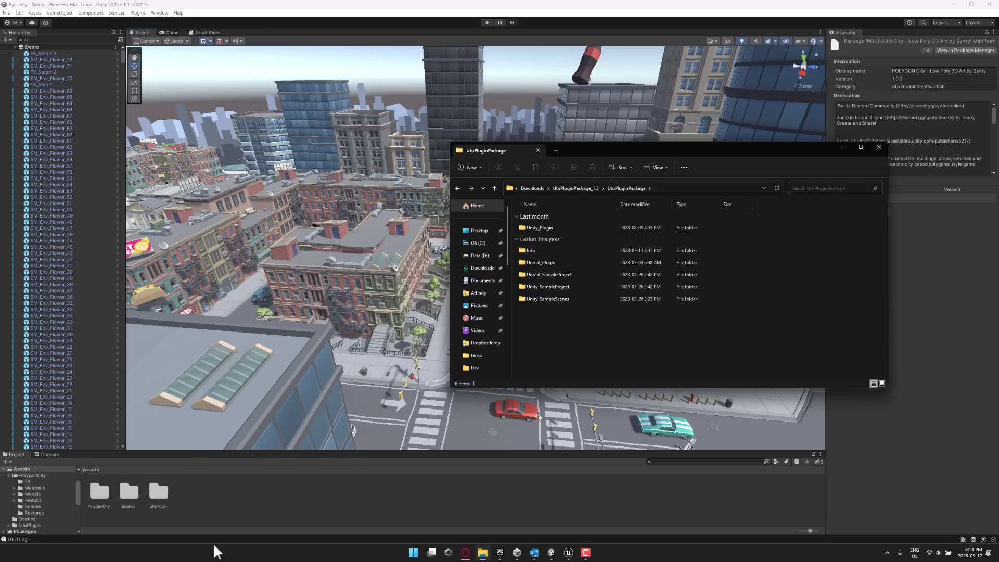
- In the Utu Plugin export window, untick all scenes, tick only Demo.unity, and close it
left_click(320, 8)
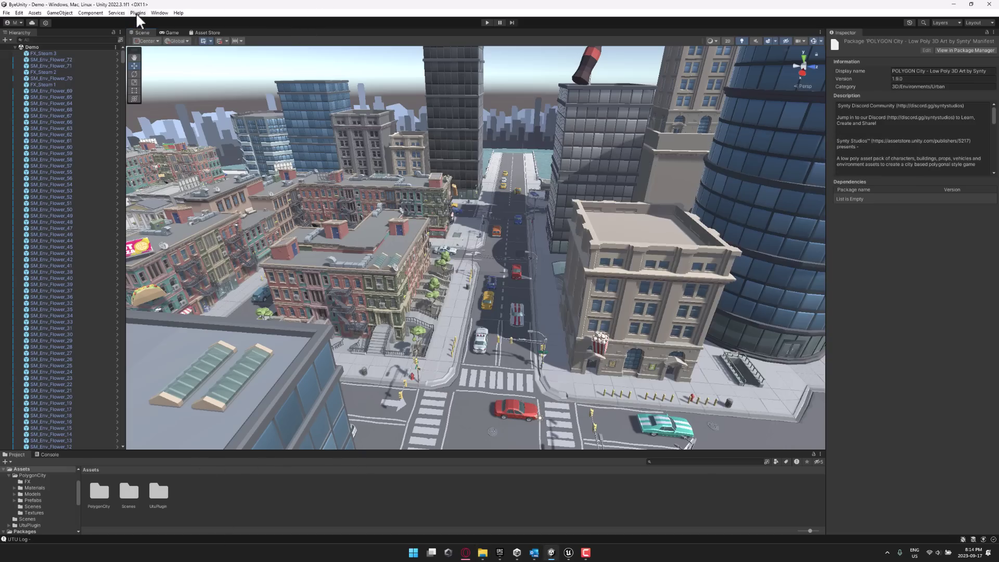
left_click(137, 13)
left_click(149, 22)
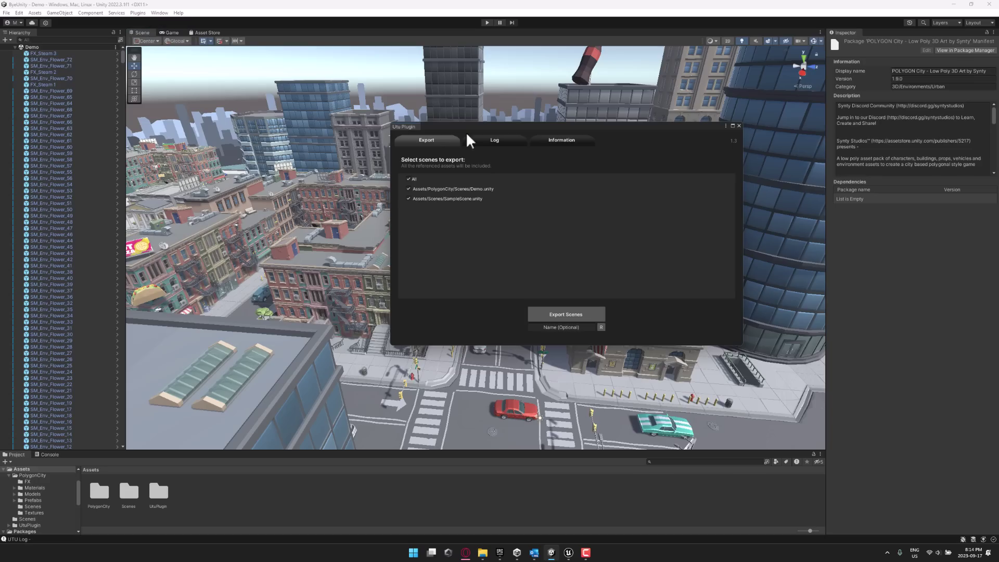
left_click(410, 178)
left_click(408, 189)
left_click(739, 126)
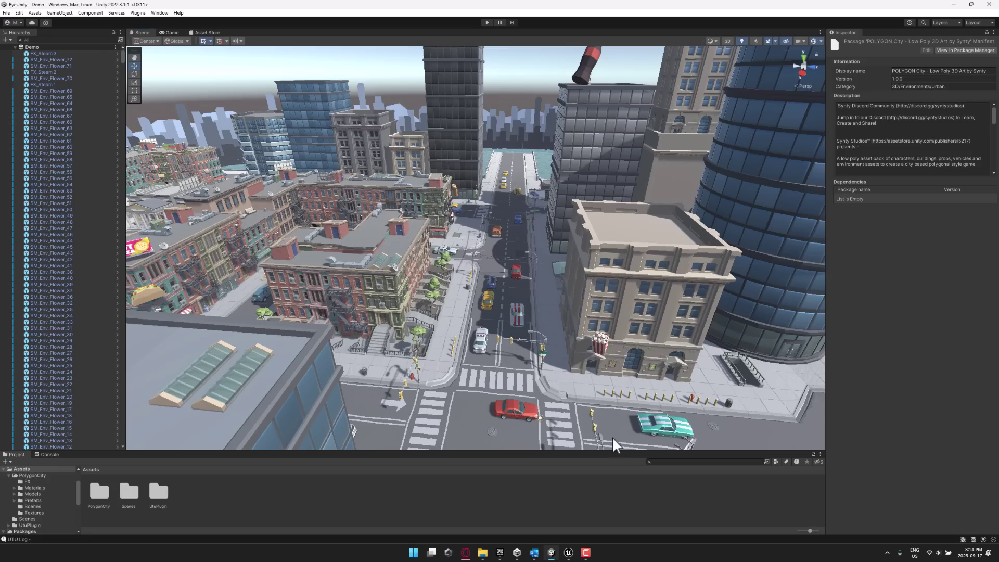
right_click_drag(577, 351, 752, 301)
- Fly around the converted POLYGON City Demo level in Unreal, comparing it with Unity
left_click(570, 554)
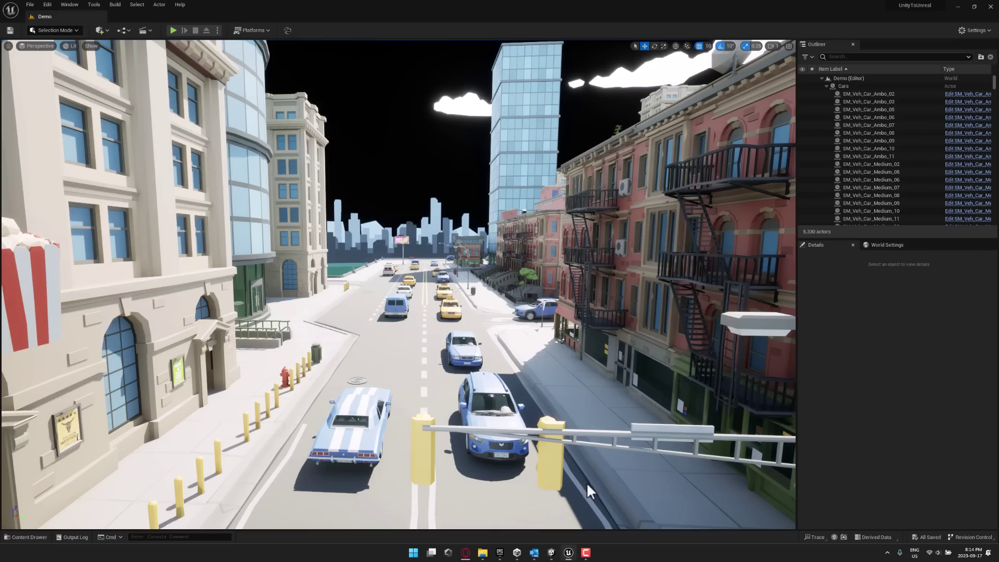
right_click_drag(591, 491, 581, 299)
key("alt+Tab")
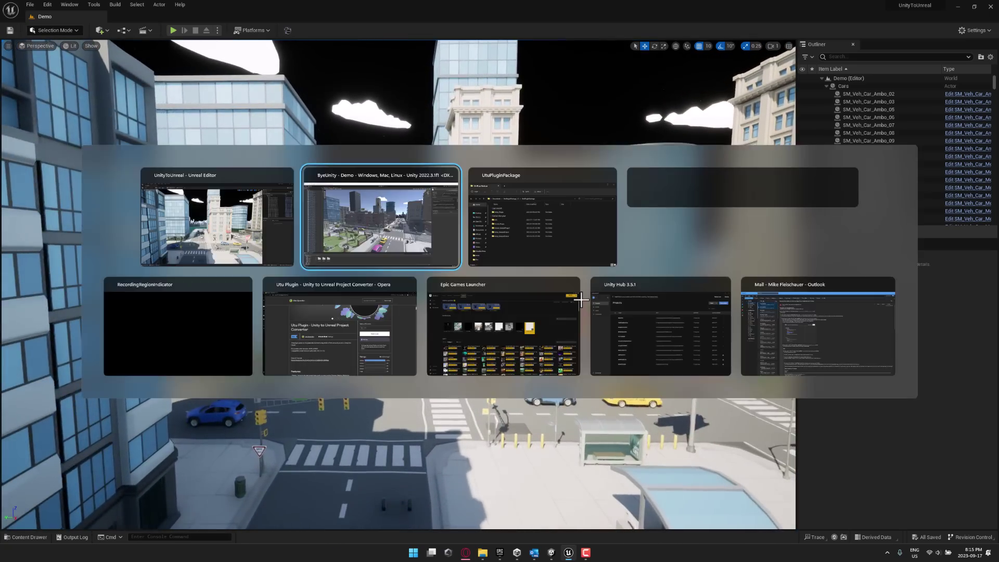
left_click_drag(583, 313, 466, 297, "alt")
key("alt+Tab")
right_click_drag(466, 296, 537, 282)
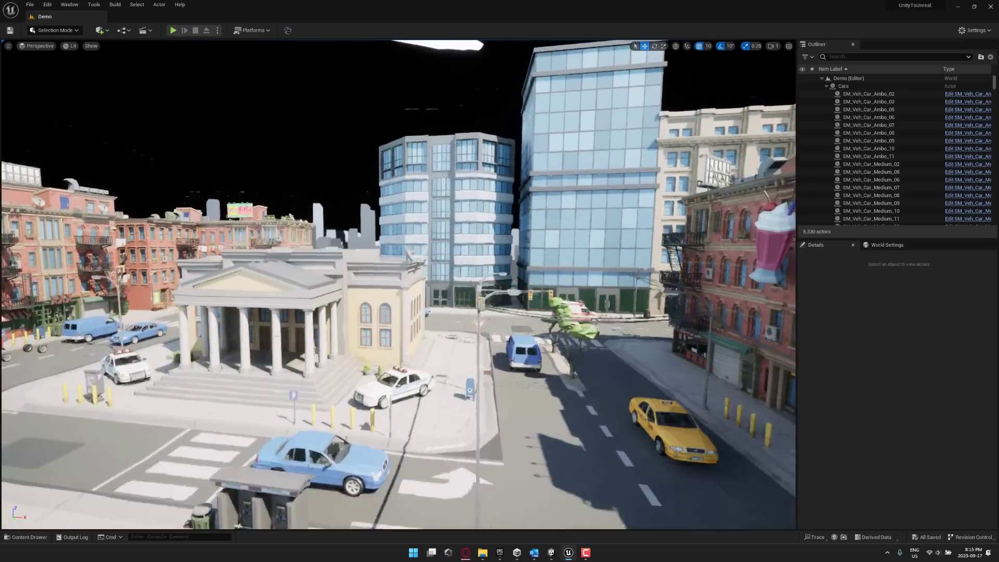
right_click_drag(537, 282, 179, 446)
- Browse Unreal's Prefabs folder with Buildings, Environments, Props and Vehicles, then return to Unity
left_click(27, 537)
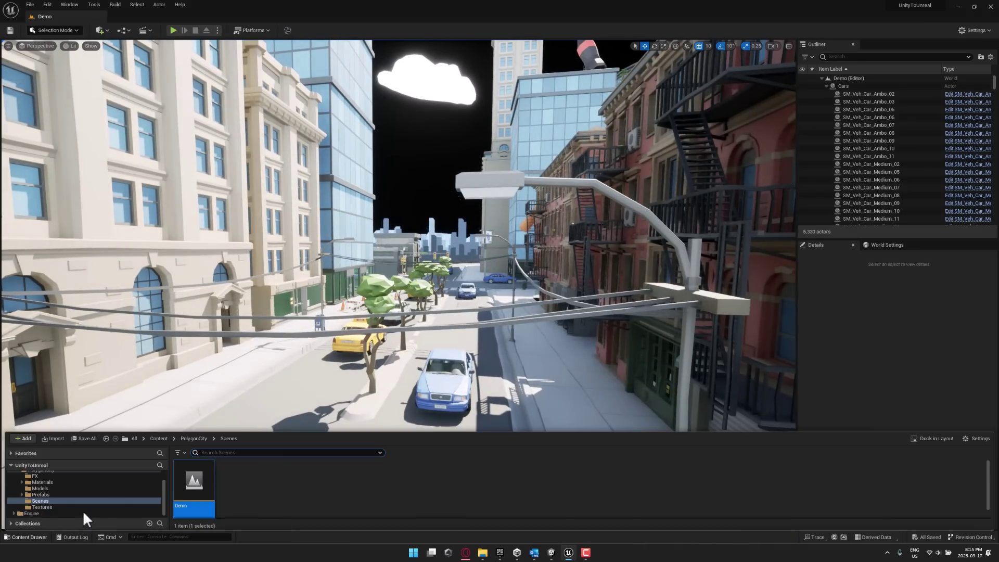
left_click(40, 494)
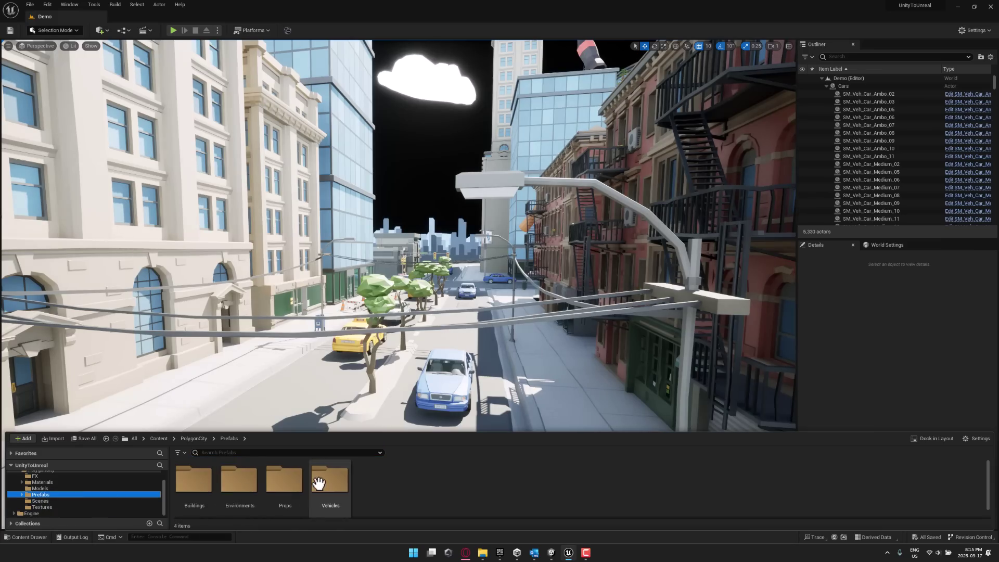
left_click(516, 556)
- Open PolygonCity > Prefabs > Environments in Unity's Project panel, then return to Unreal
left_click(556, 555)
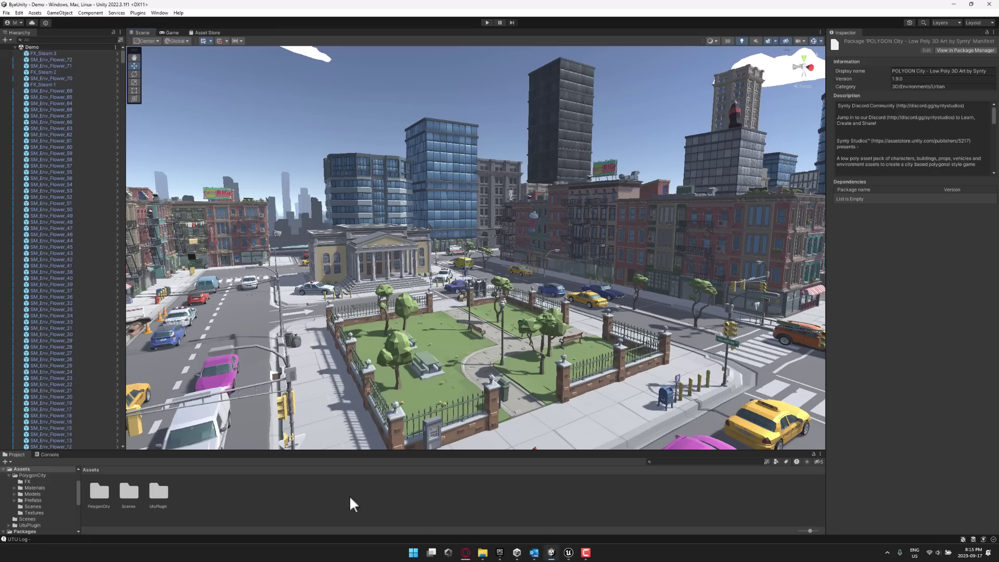
double_click(102, 490)
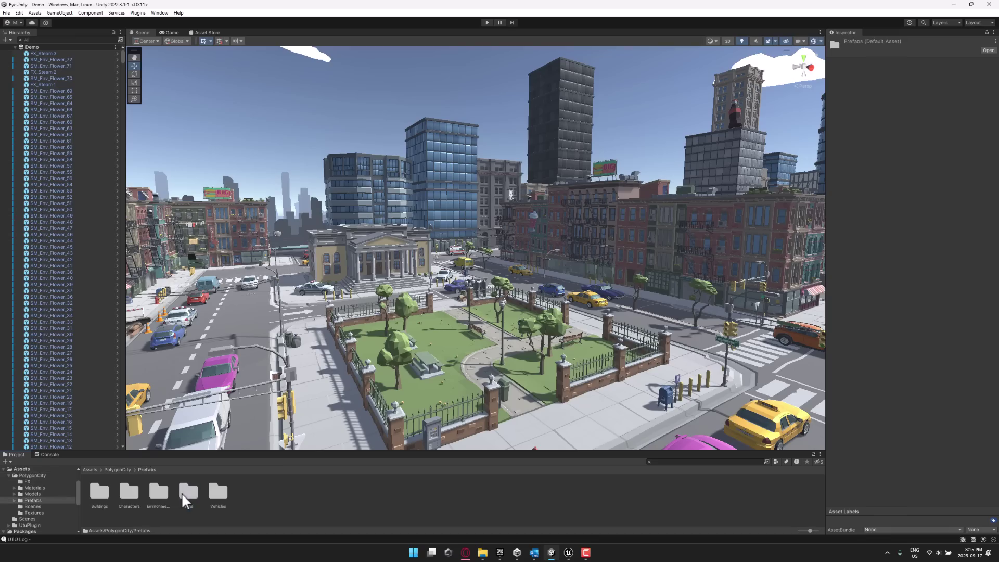
double_click(165, 492)
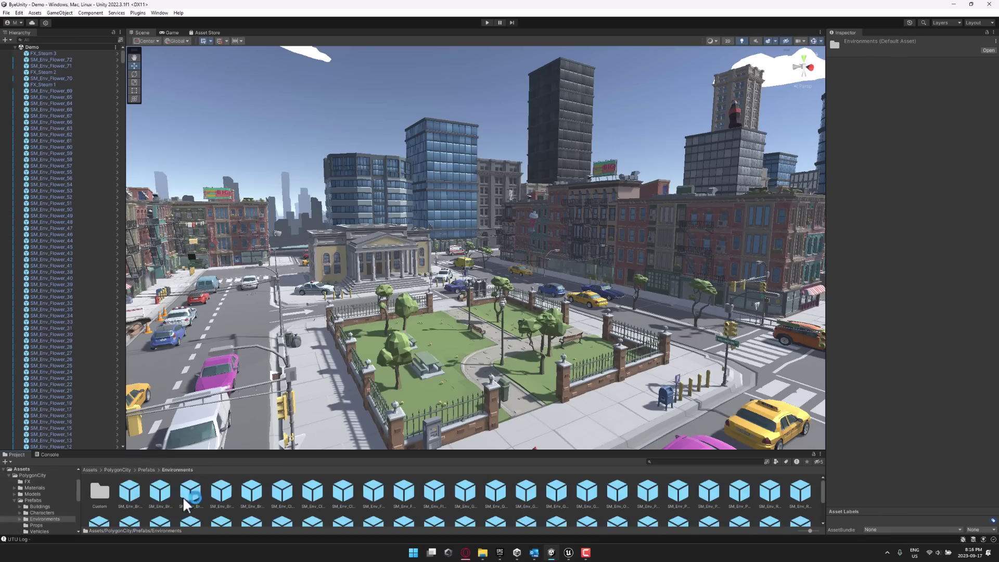
key("alt+Tab")
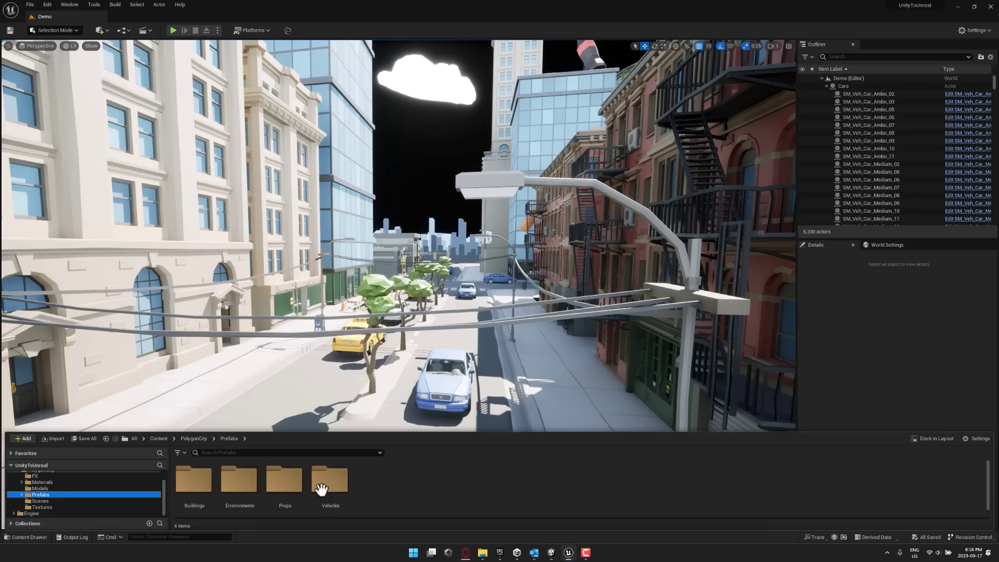
- Place the SM_Env_Cloud_01 cloud from the Environments prefabs over the street
double_click(251, 476)
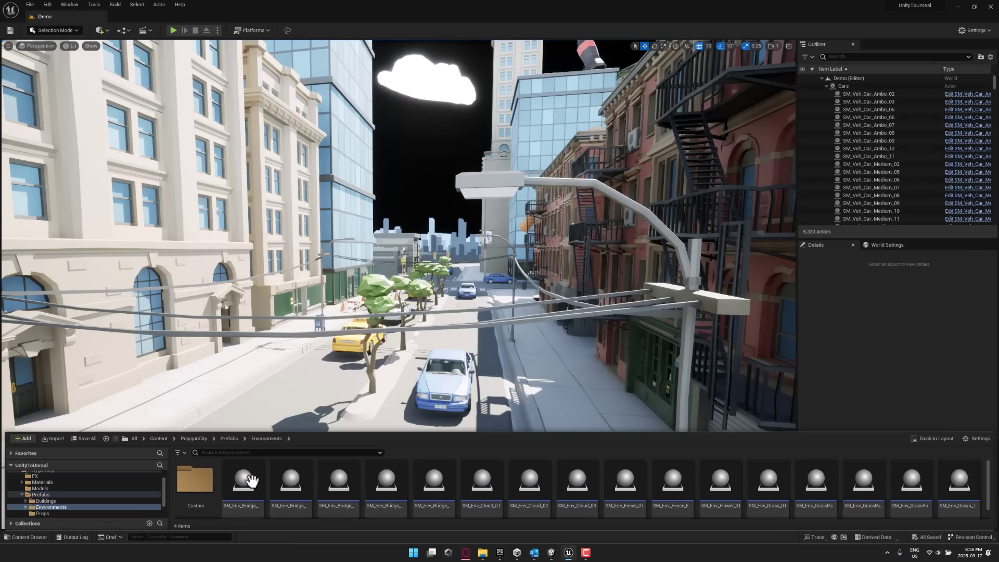
left_click_drag(473, 489, 493, 352)
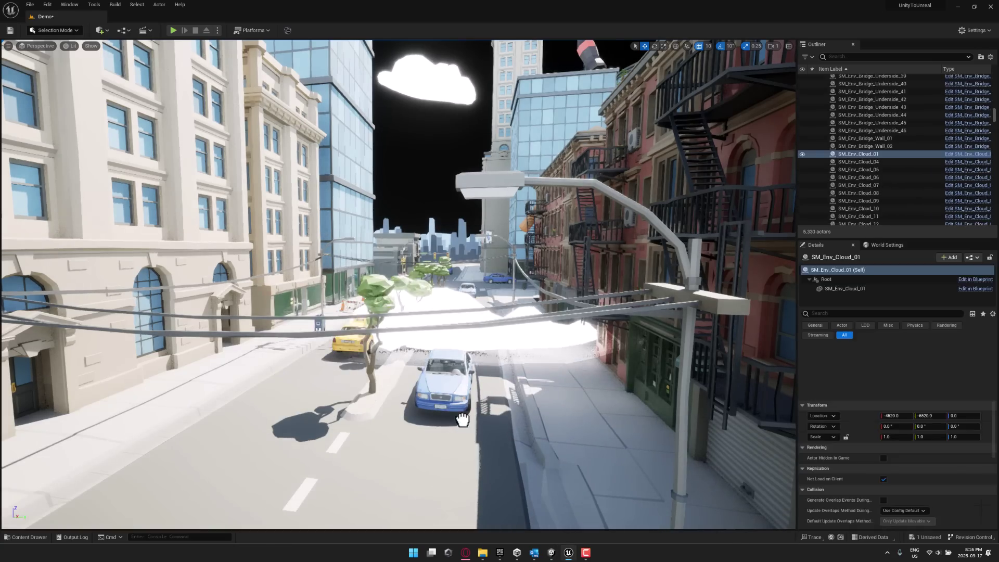
right_click_drag(492, 352, 523, 354)
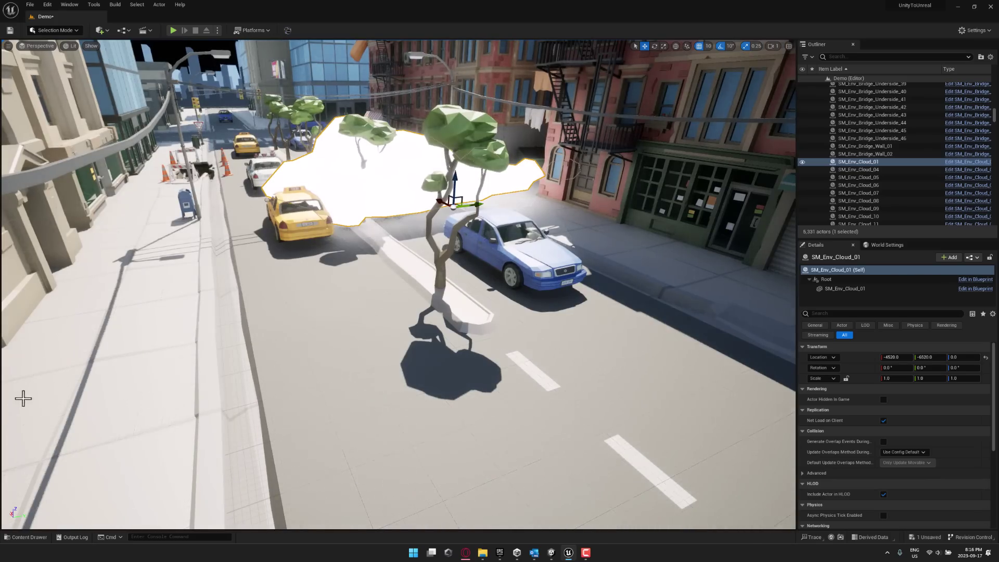
- Place a bridge pillar in the street and frame and orbit the view around it
left_click(32, 536)
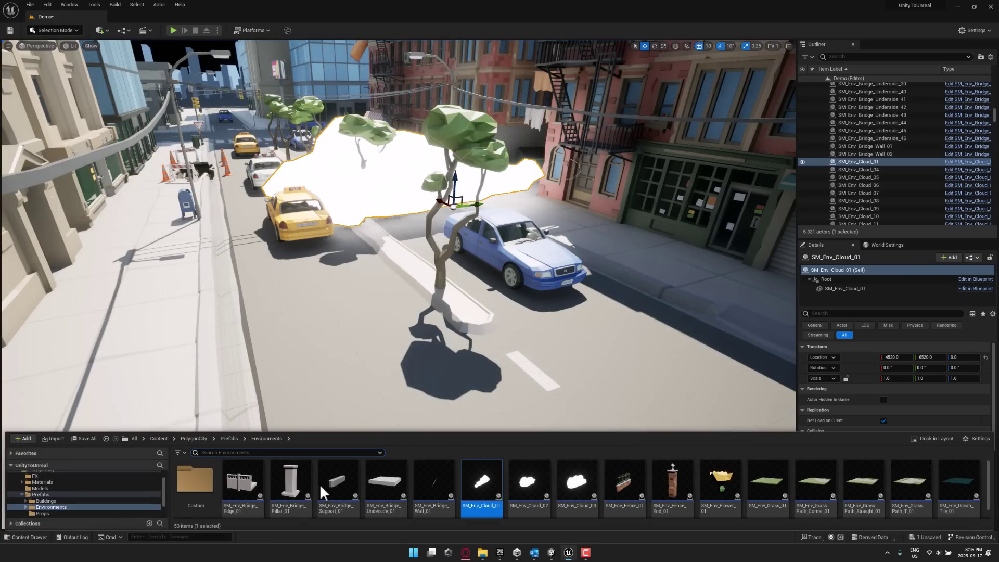
left_click_drag(287, 482, 314, 333)
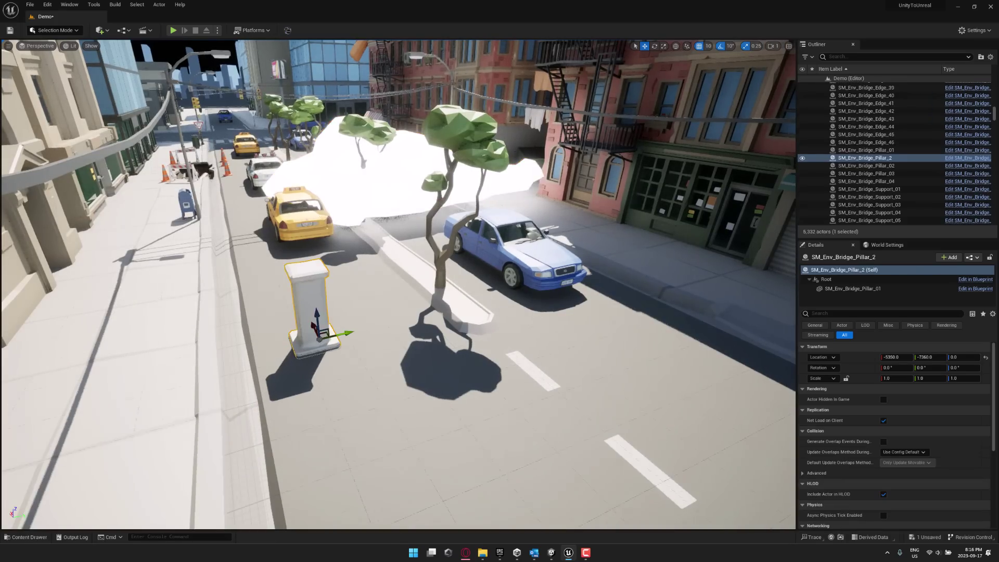
key("f")
left_click_drag(395, 281, 603, 297, "alt")
right_click_drag(398, 284, 419, 299)
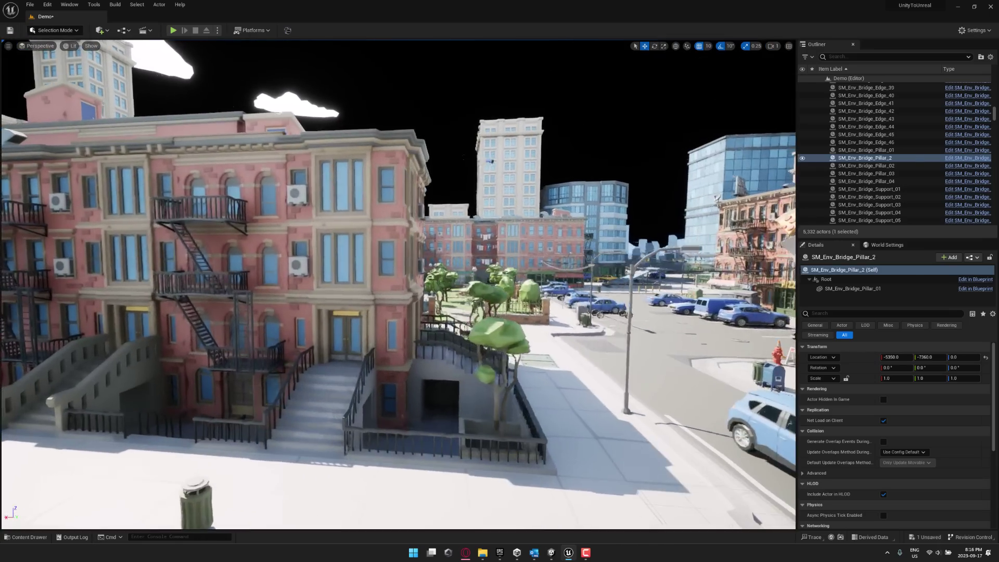
key("alt+Tab")
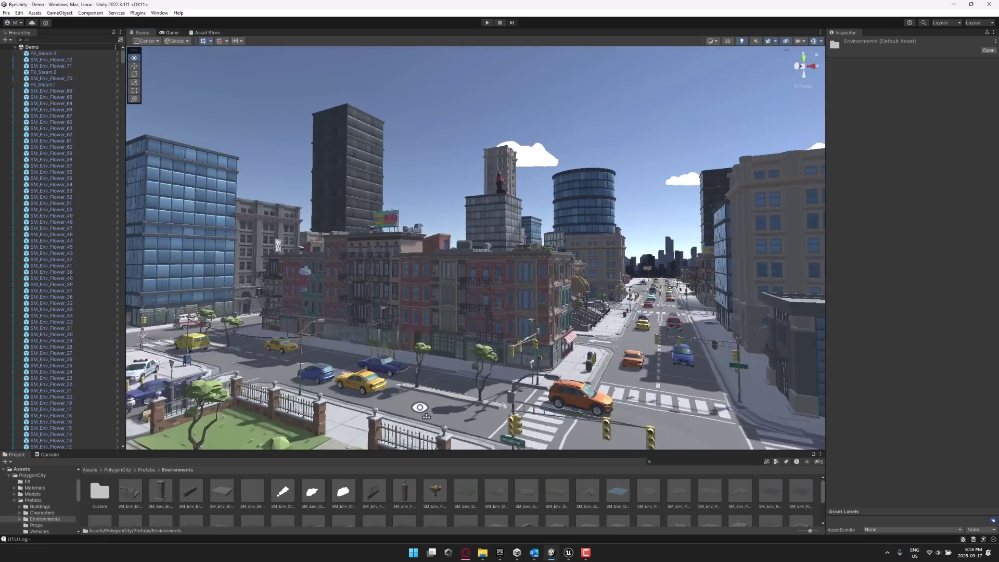
right_click_drag(420, 408, 854, 454)
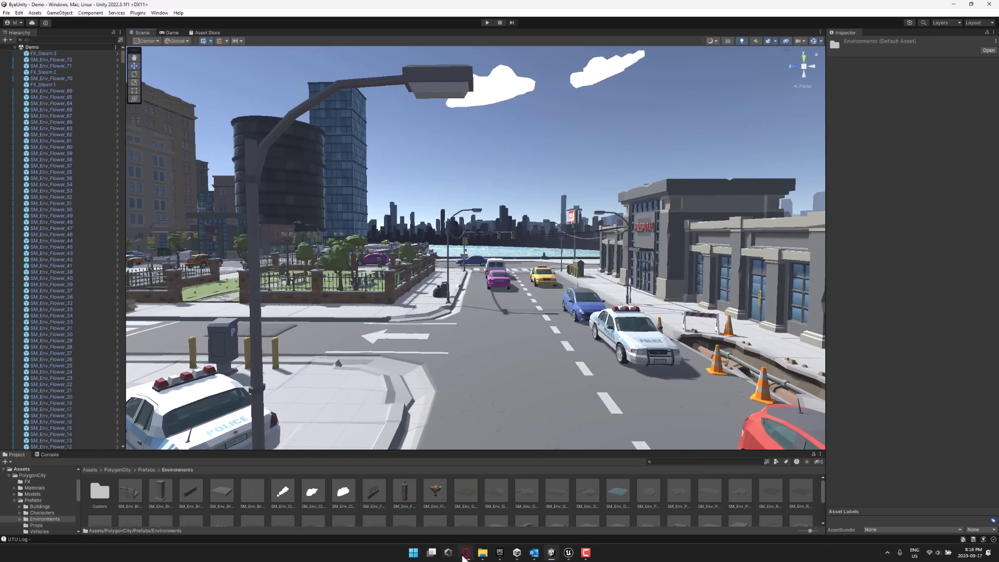
- Show the Utu Plugin Gumroad page full screen, scrolled down to its Features list
left_click(465, 554)
scroll(470, 384, "down", 1)
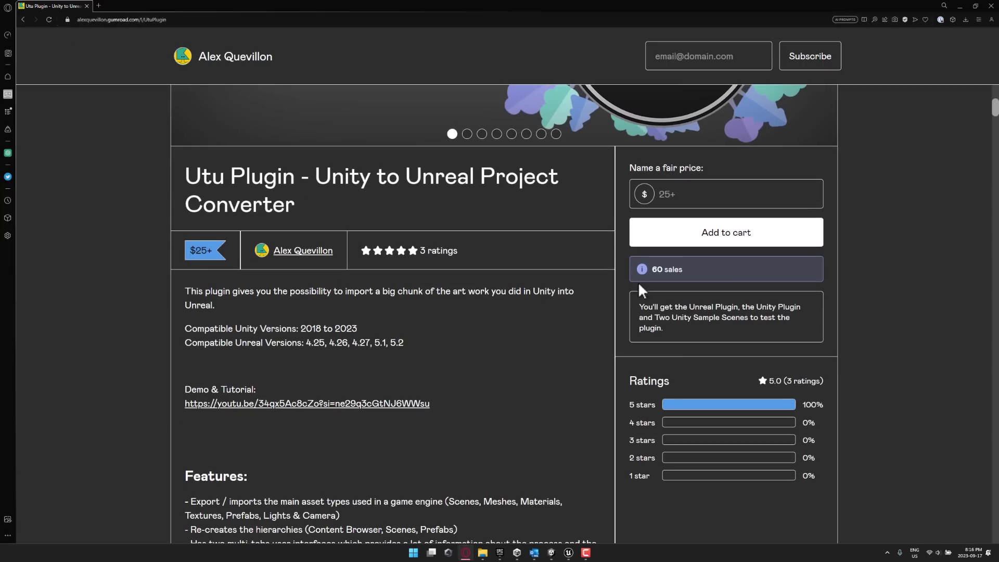
key("F11")
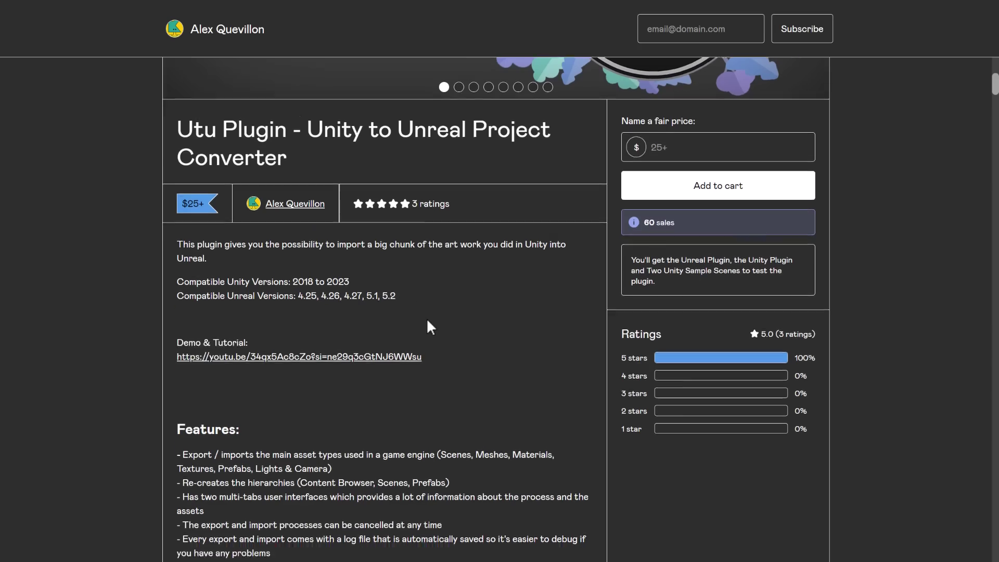
scroll(427, 319, "down", 5)
scroll(427, 318, "down", 1)
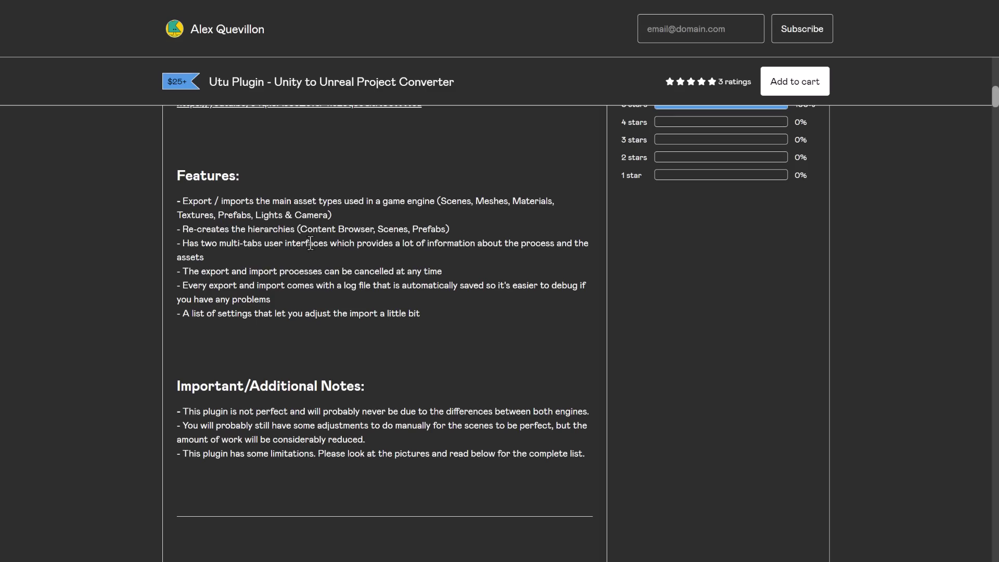
- Read through the Utu Plugin Gumroad page and scroll back up to its title and Features
scroll(285, 263, "down", 2)
scroll(310, 258, "down", 4)
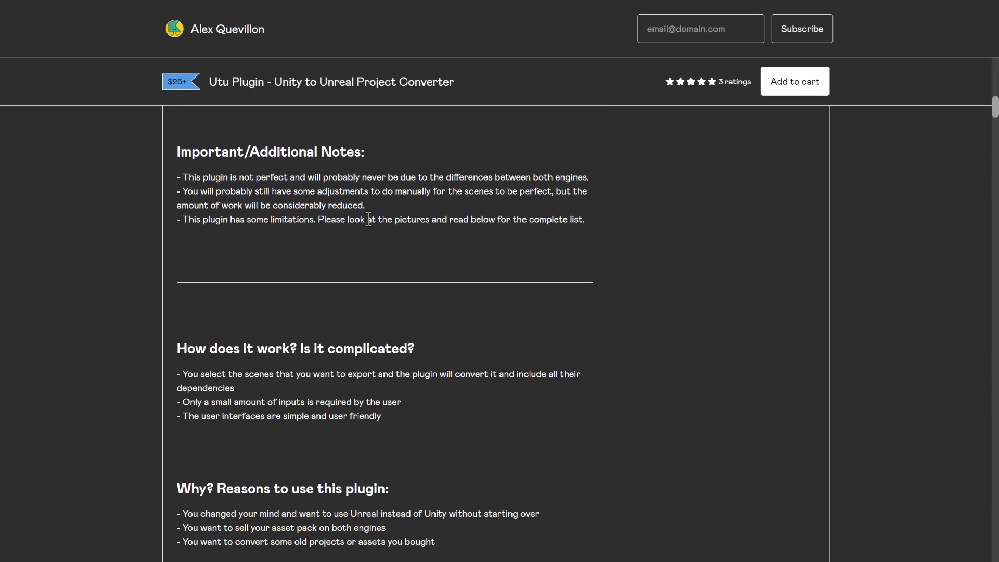
scroll(409, 223, "down", 4)
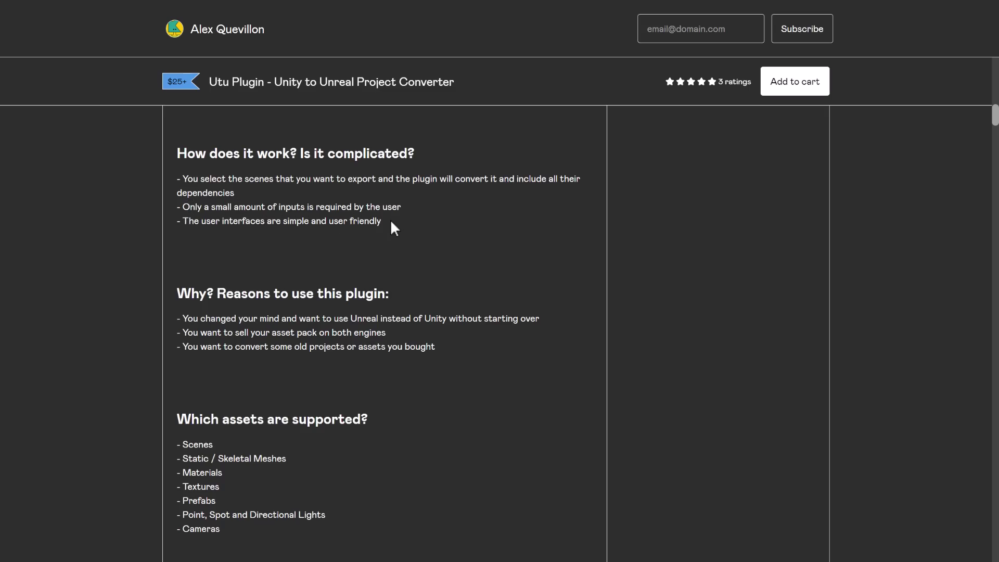
scroll(392, 223, "down", 1)
scroll(391, 223, "down", 3)
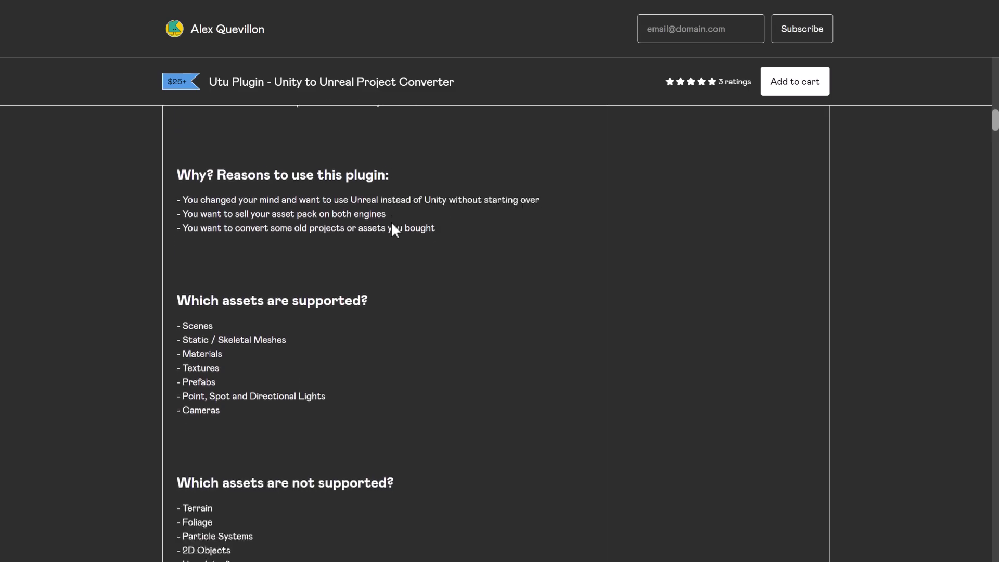
scroll(391, 225, "up", 1)
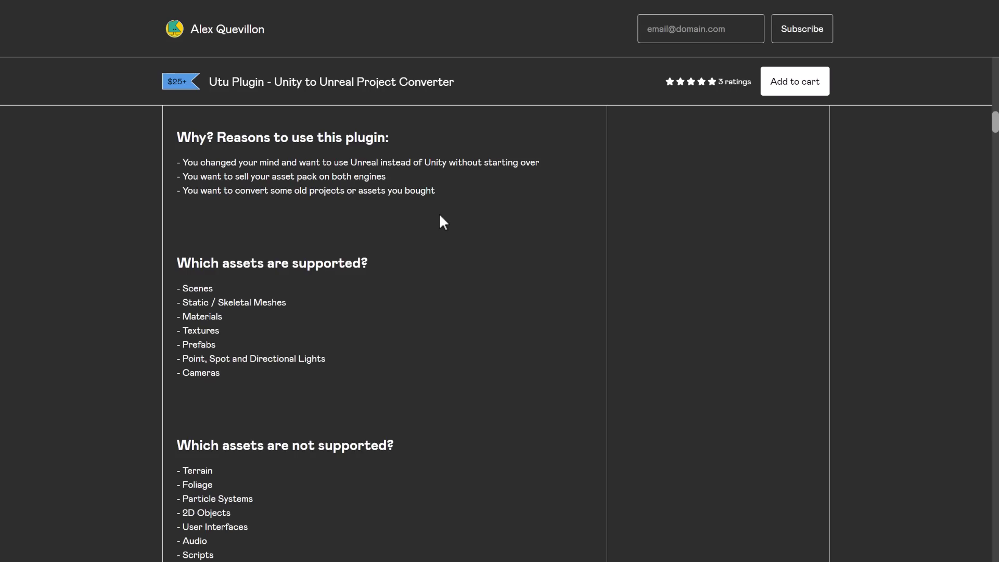
scroll(444, 221, "down", 2)
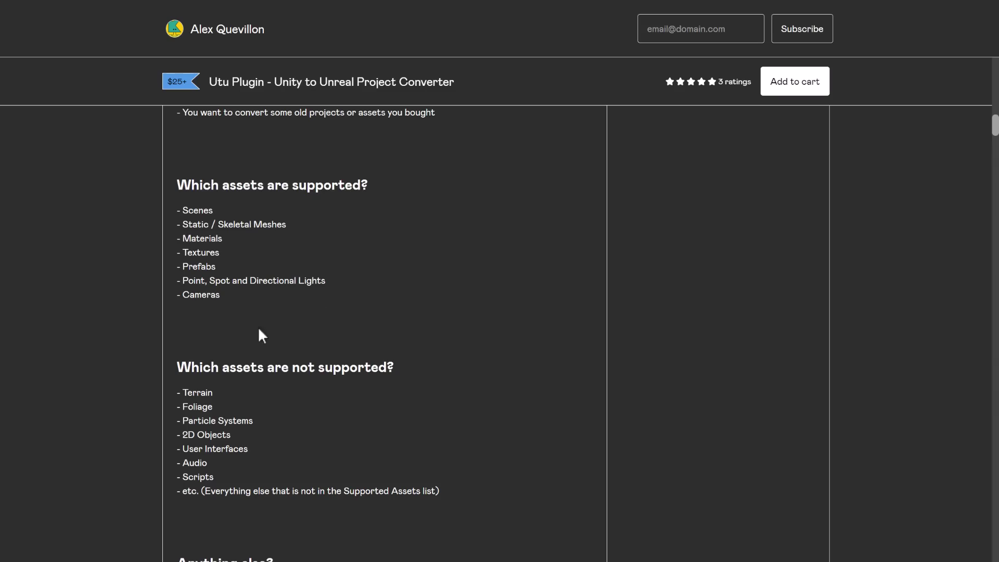
scroll(445, 359, "down", 2)
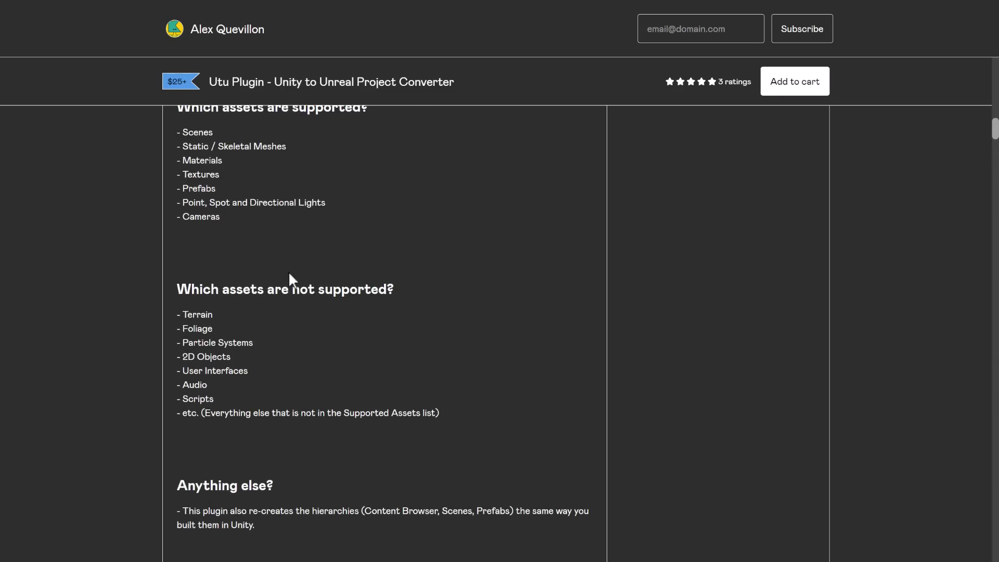
scroll(292, 281, "down", 3)
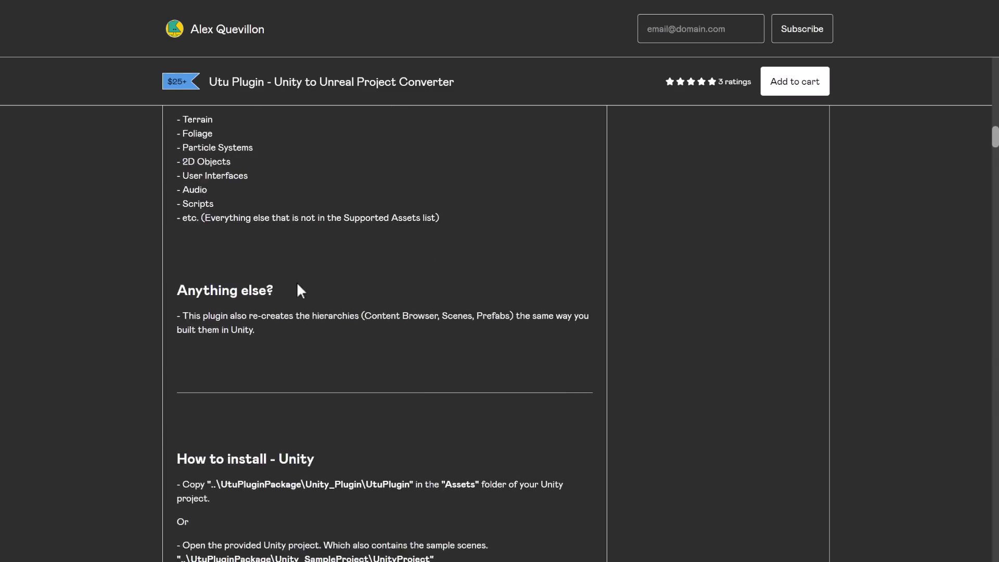
scroll(296, 282, "up", 6)
scroll(298, 284, "up", 8)
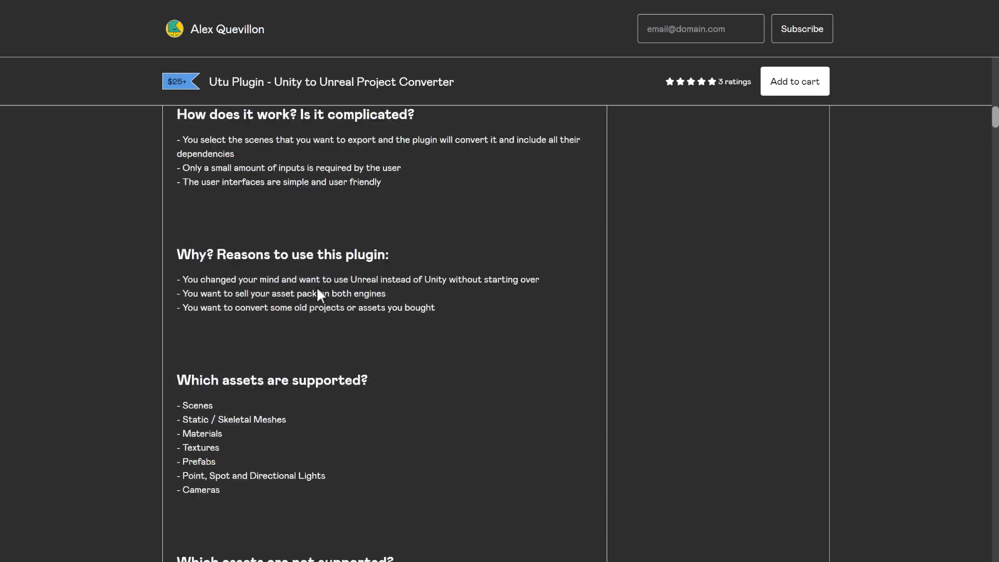
scroll(350, 290, "up", 8)
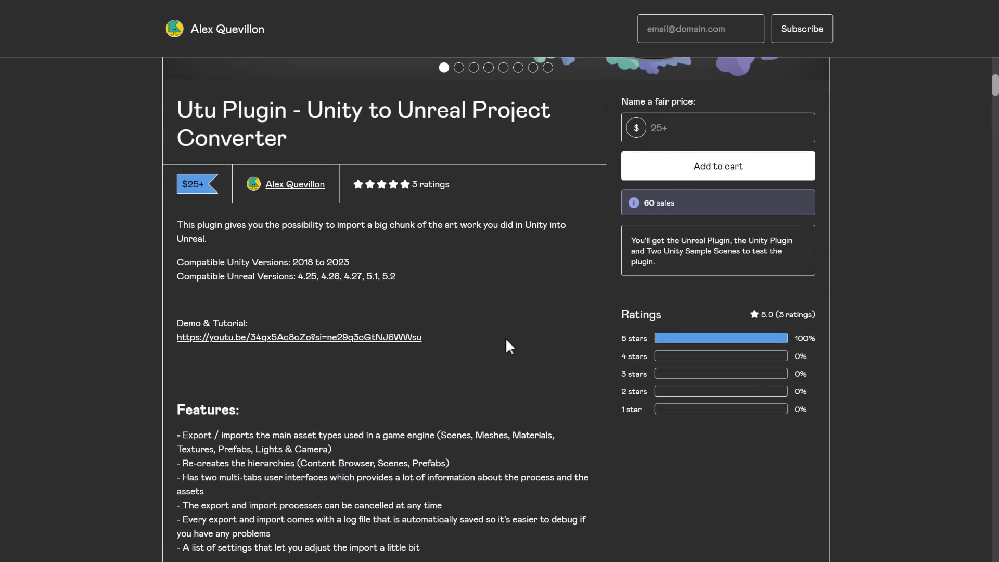
- Reopen Unity's Utu Plugin export window listing Demo and SampleScene, then return to Unreal
key("alt+Tab")
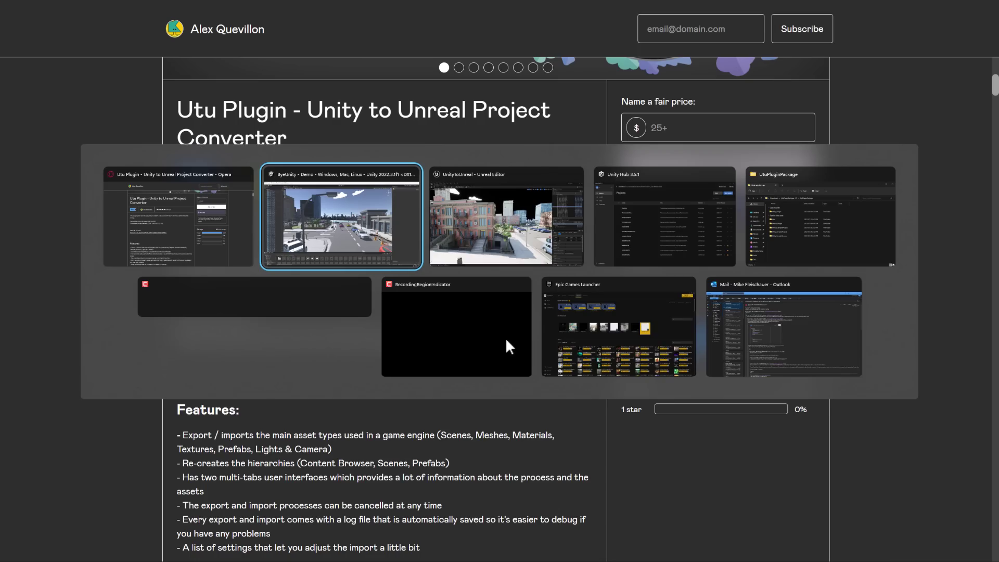
key("alt+Tab")
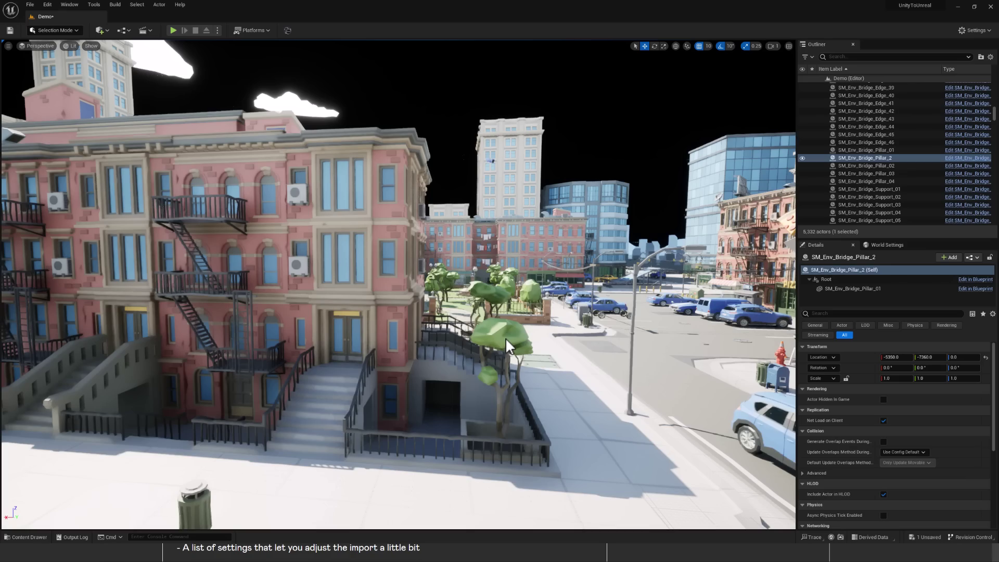
key("alt+Tab")
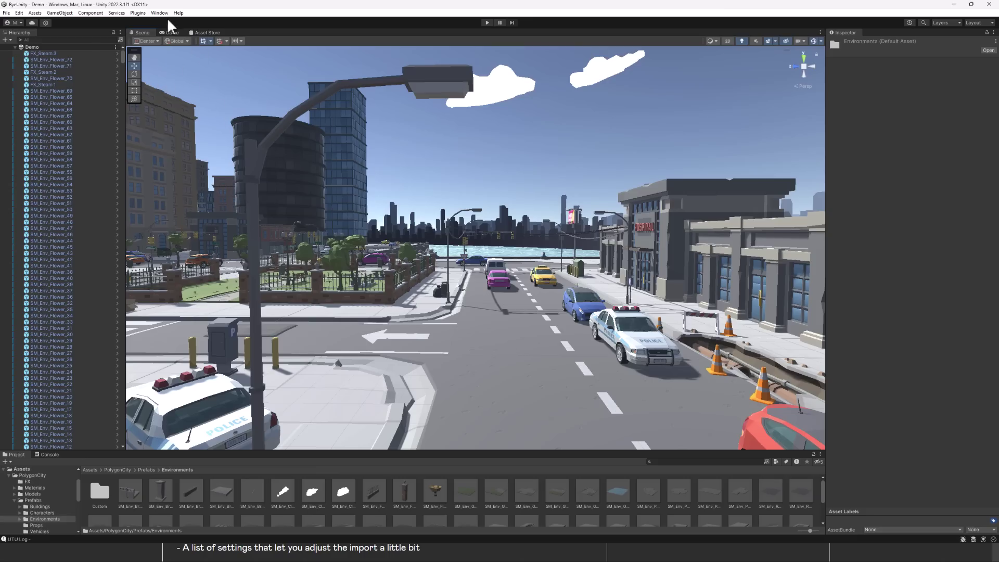
left_click(141, 13)
left_click(149, 22)
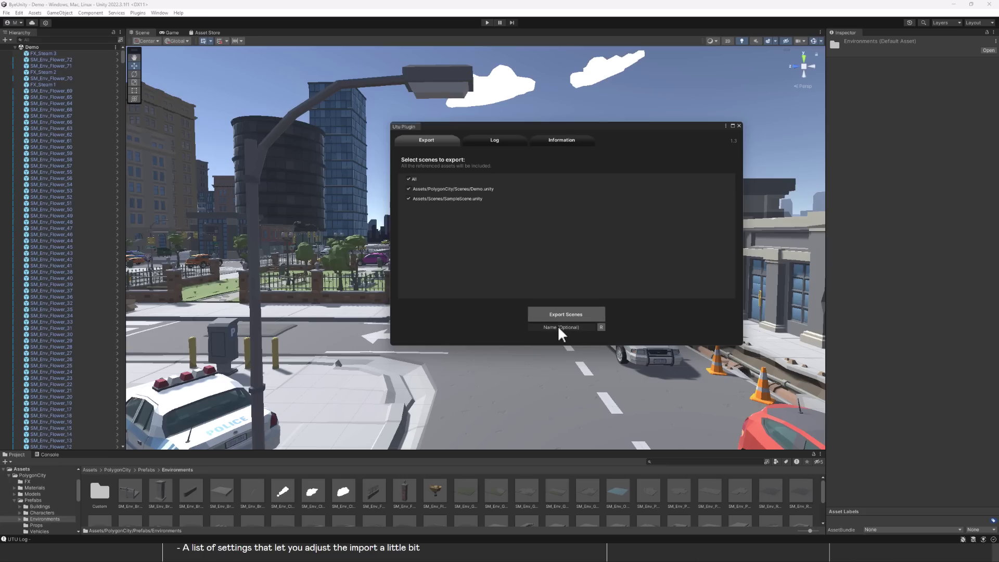
key("alt+Tab")
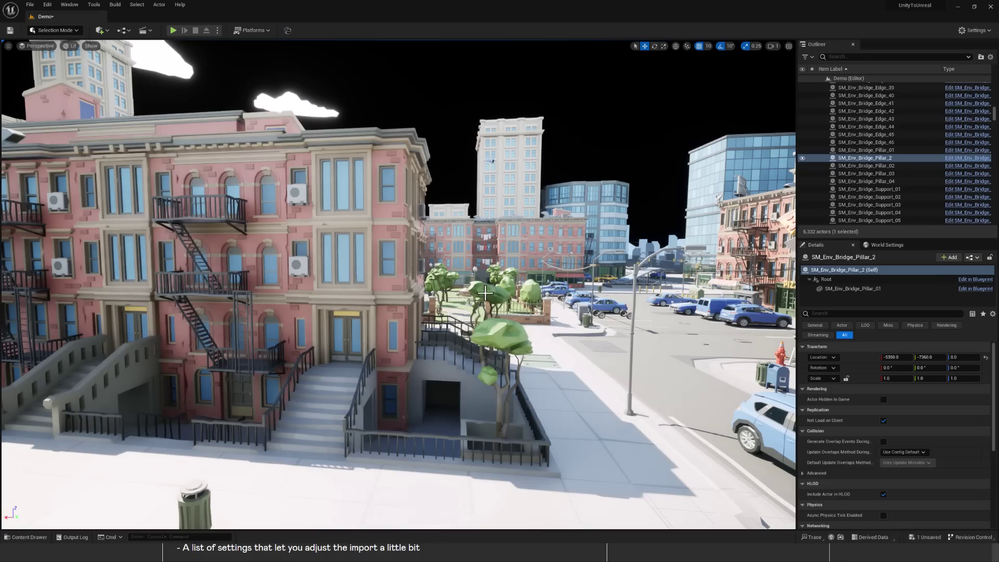
- Open the Utu Plugin window to list the City export: 247 prefabs, 246 meshes, 8 textures
left_click(290, 31)
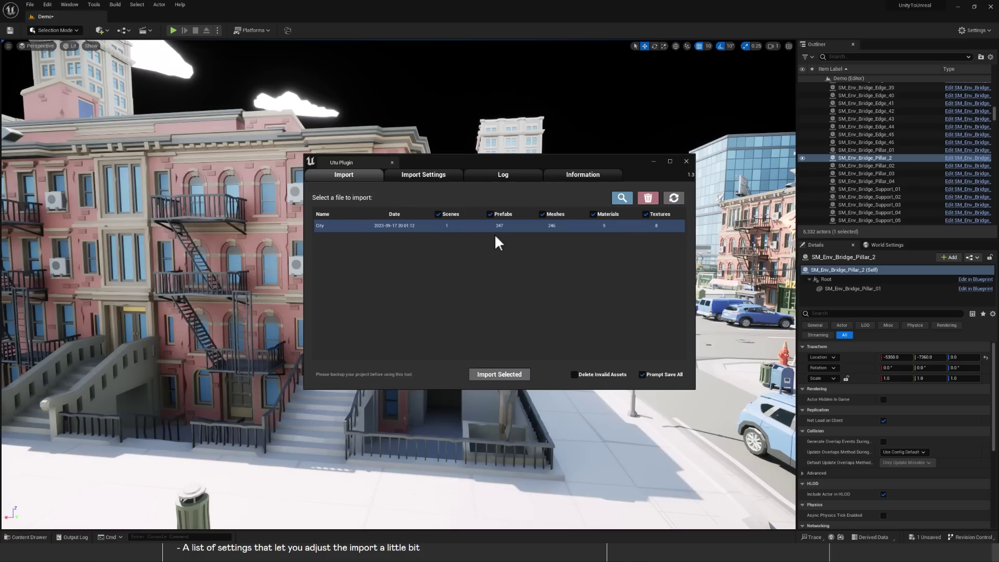
- Show Utu's Import Settings and enlarge the window until the Lights section is visible
left_click(410, 179)
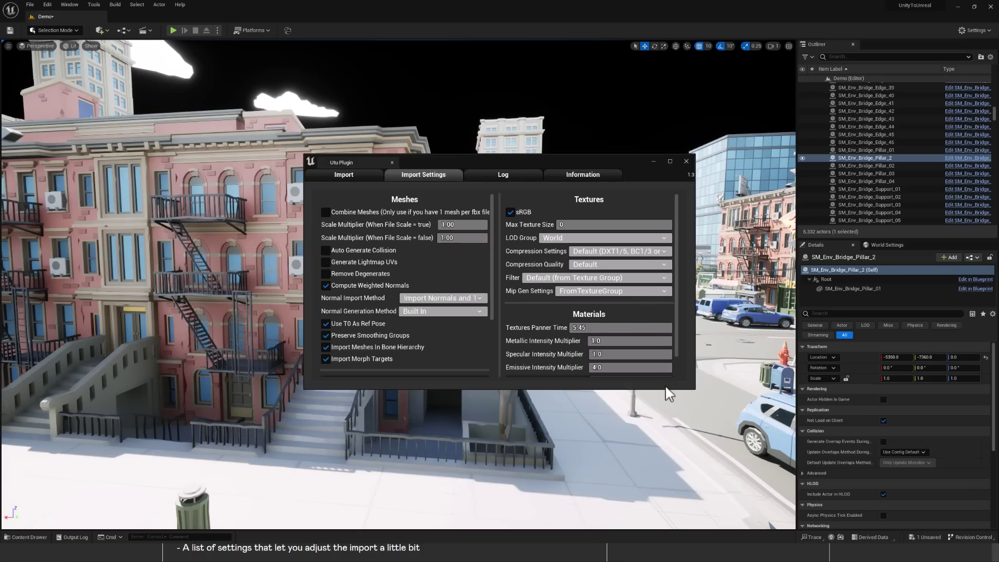
left_click_drag(665, 389, 656, 490)
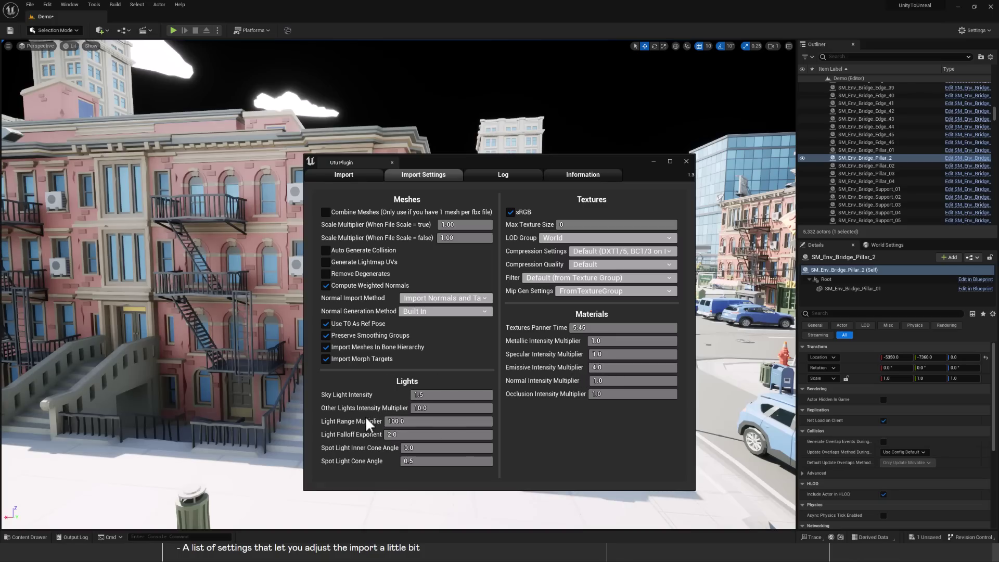
- Read the Utu import log through to the end, then close the plugin window
left_click(505, 177)
scroll(475, 389, "down", 10)
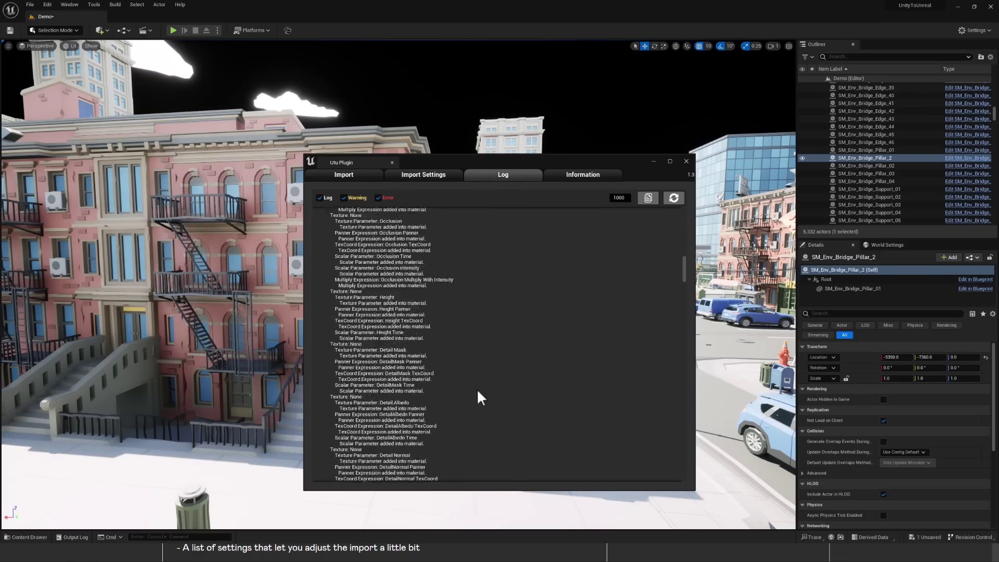
scroll(478, 392, "down", 15)
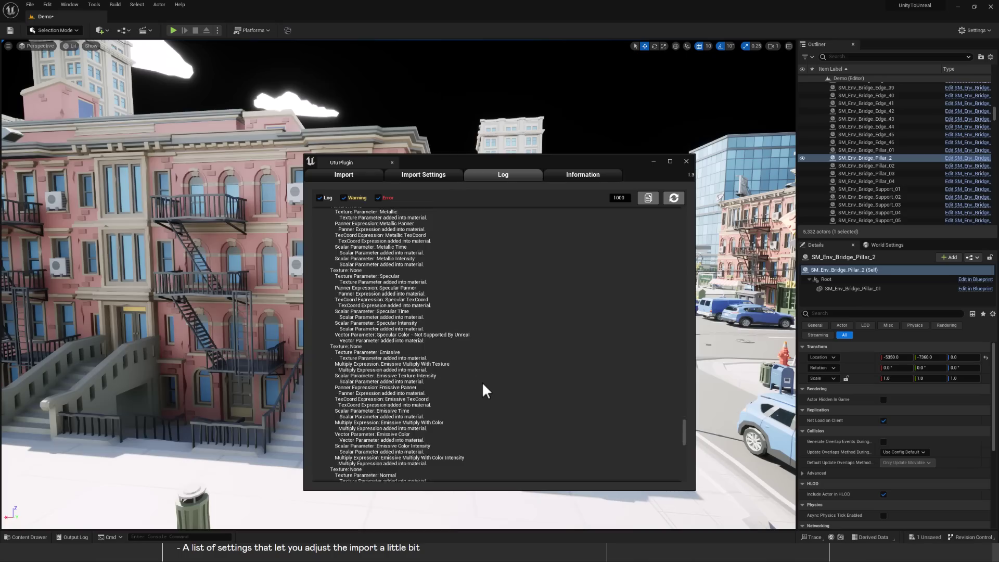
scroll(483, 385, "down", 3)
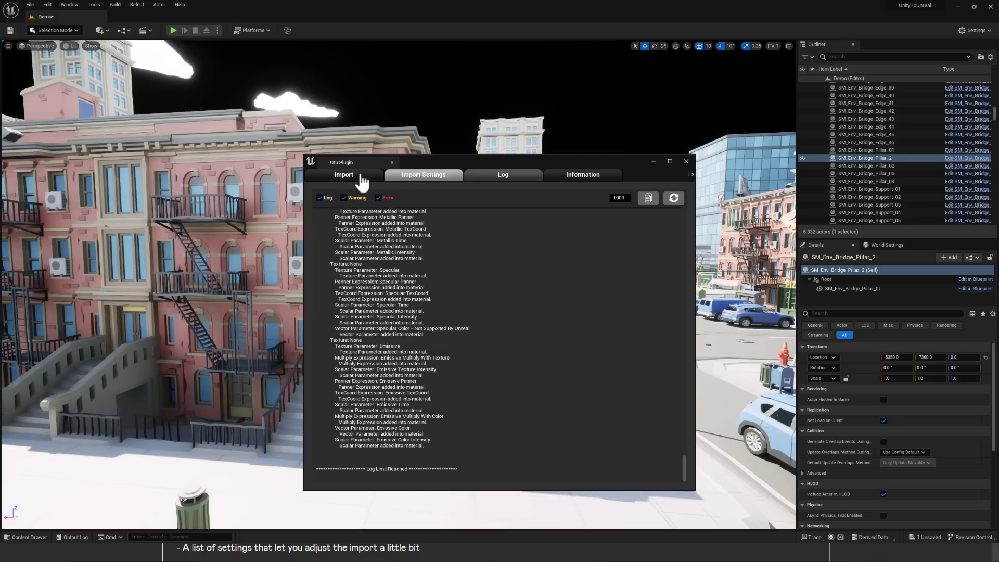
left_click(423, 175)
left_click(685, 161)
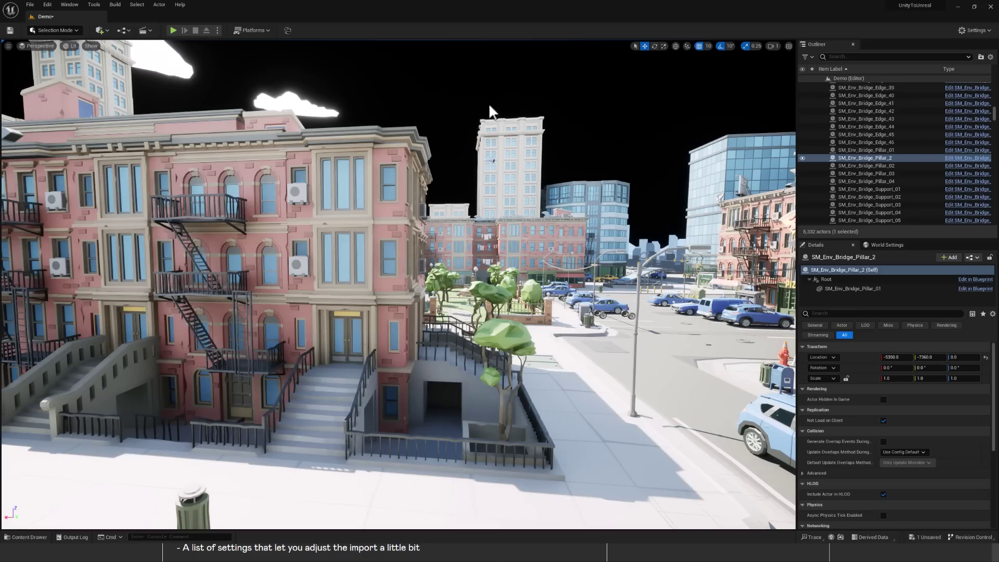
- Reopen the Utu Plugin, check its Import Settings, and import the selected City file
left_click(288, 30)
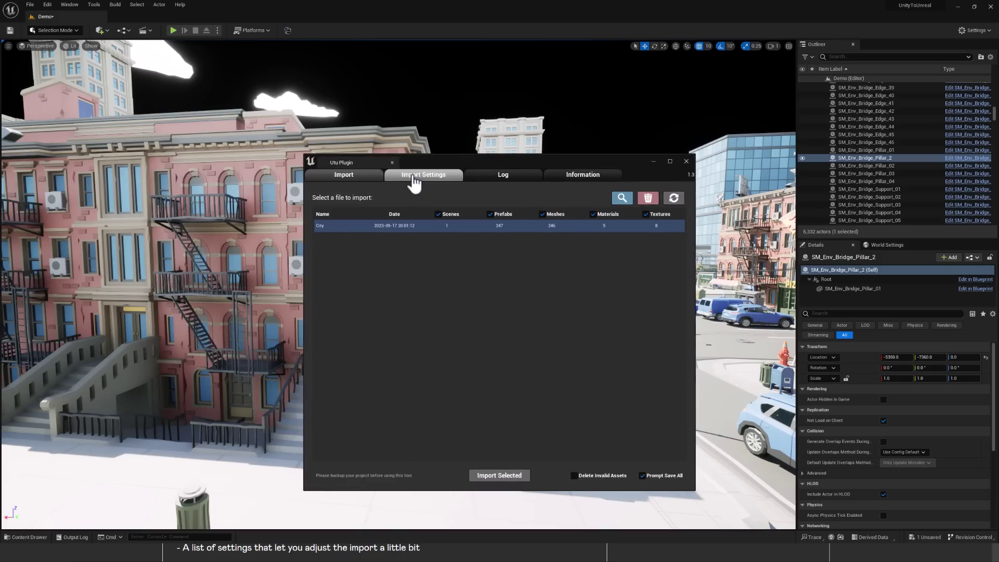
left_click(389, 177)
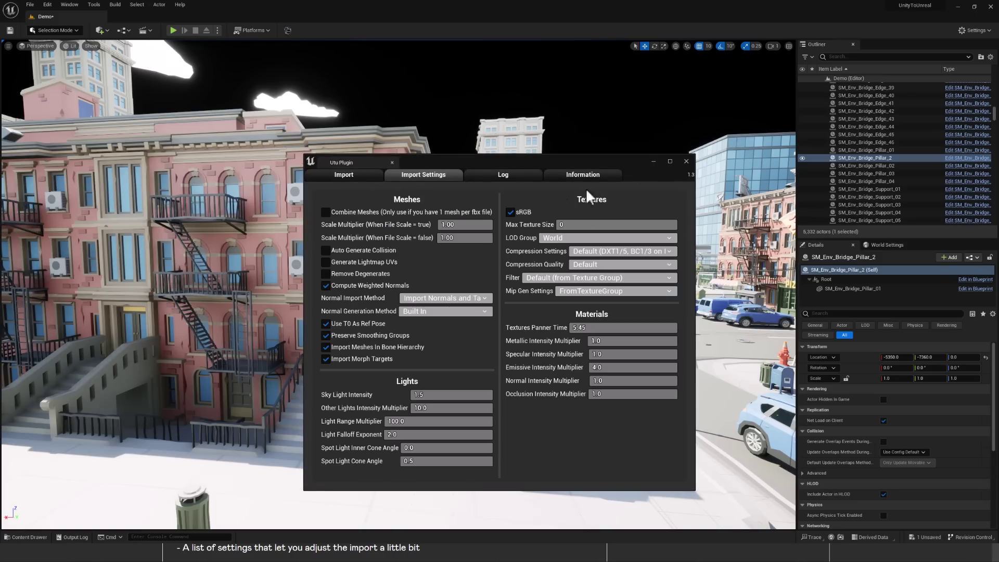
left_click(341, 180)
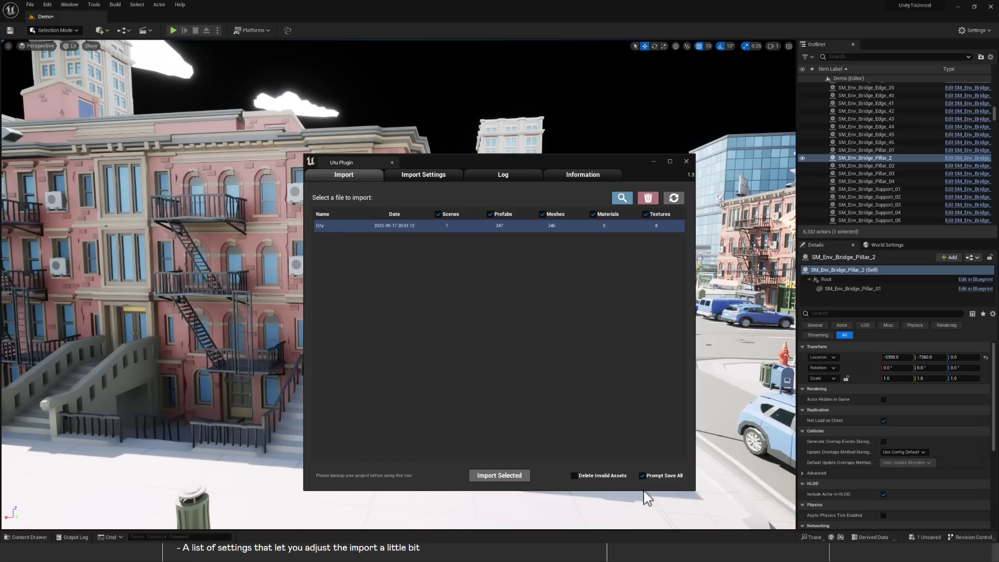
left_click(566, 462)
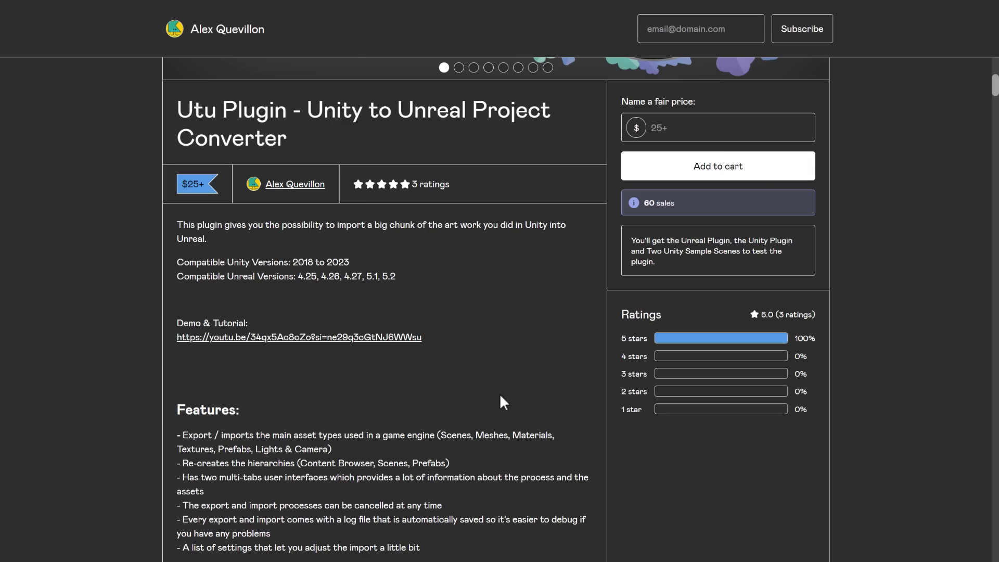
scroll(500, 402, "up", 7)
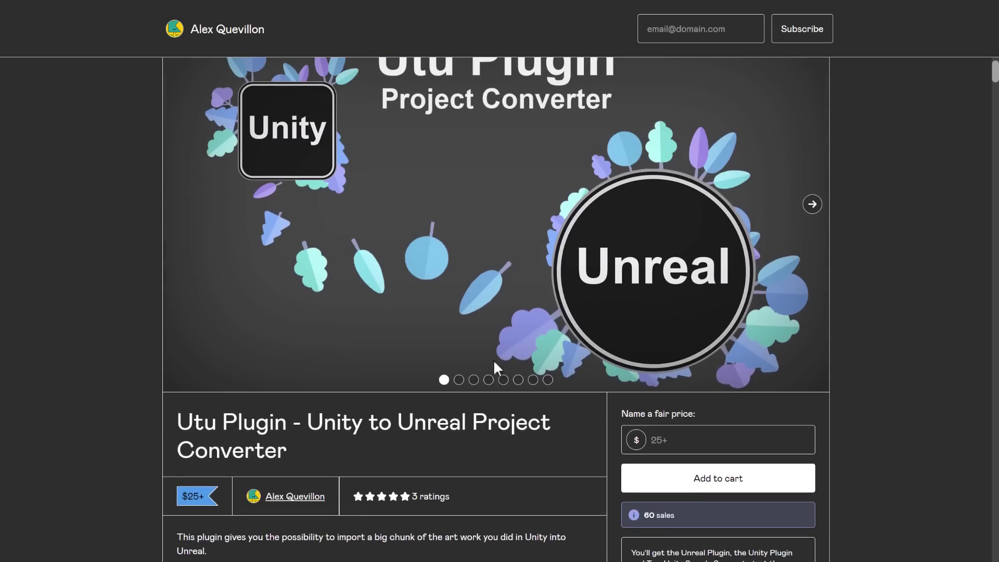
scroll(429, 198, "up", 1)
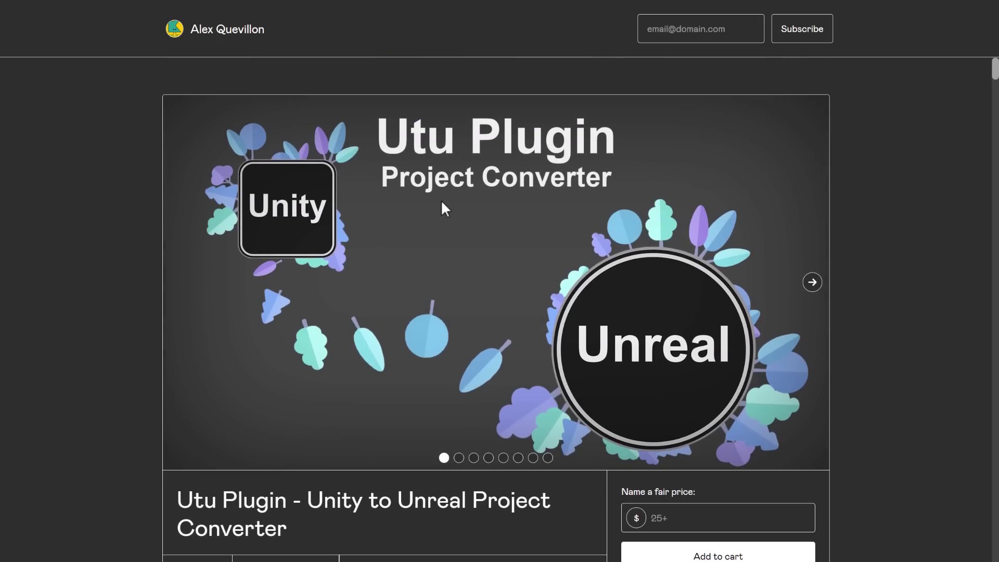
scroll(690, 380, "down", 1)
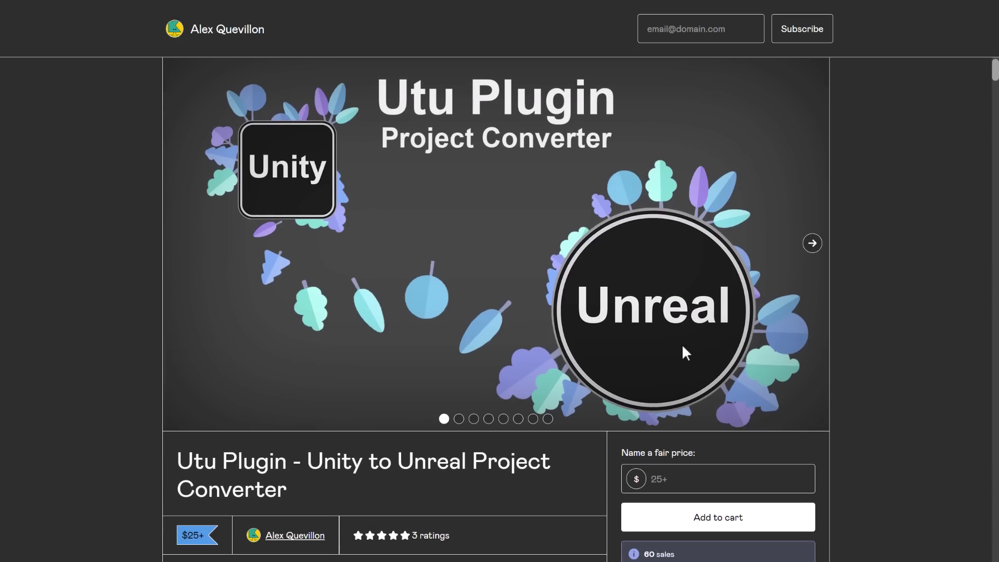
scroll(686, 352, "down", 3)
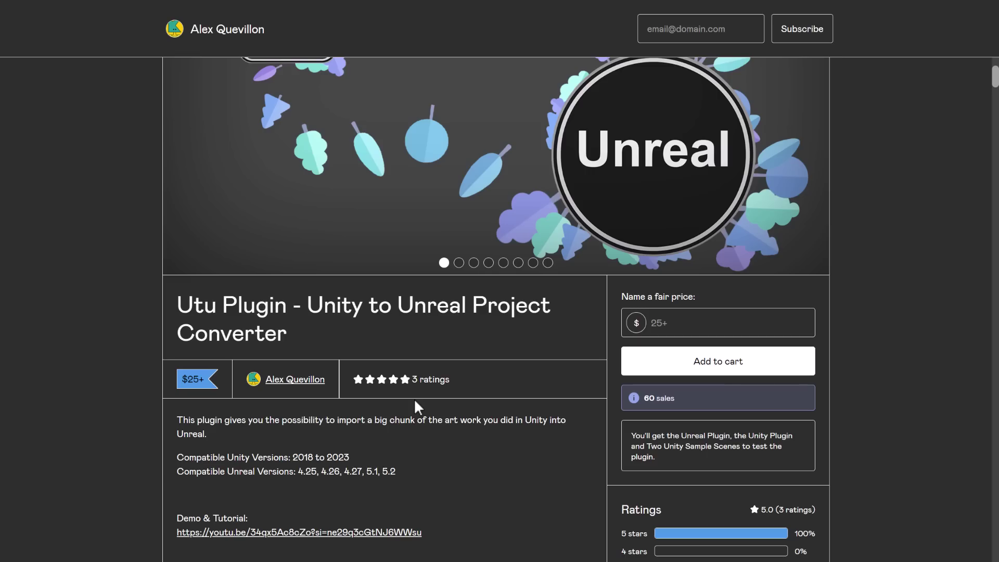
scroll(338, 437, "down", 12)
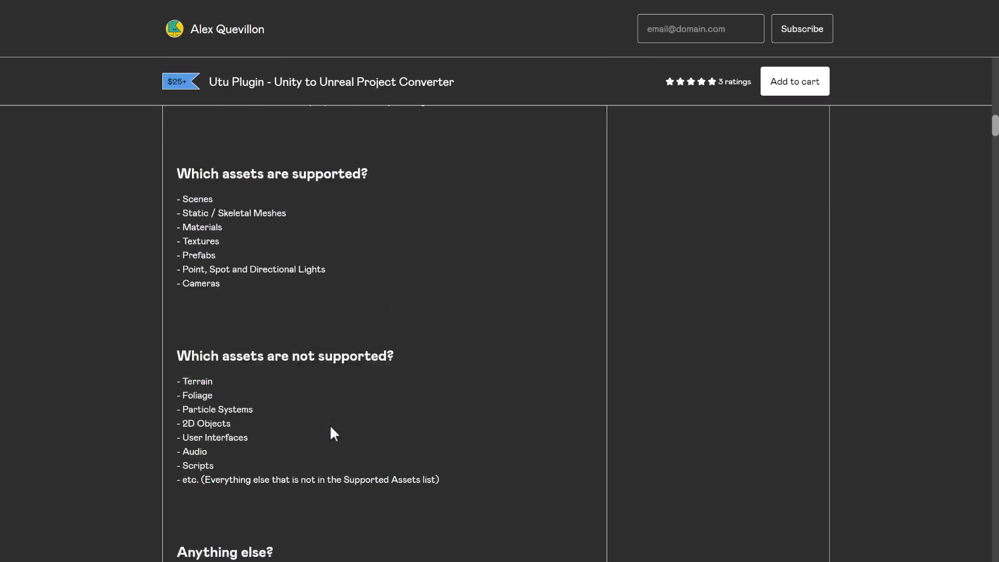
scroll(220, 394, "up", 3)
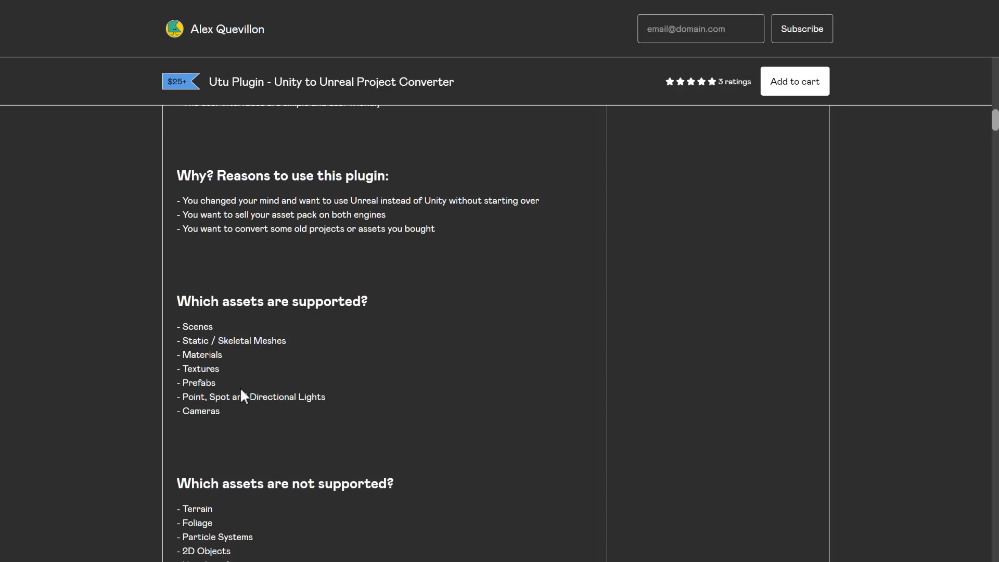
scroll(233, 370, "up", 10)
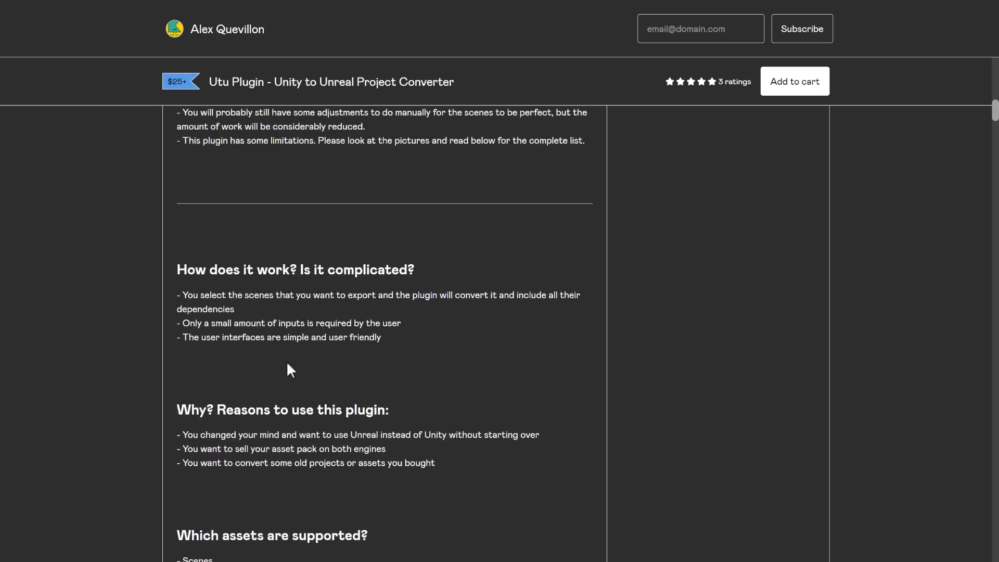
scroll(323, 364, "up", 8)
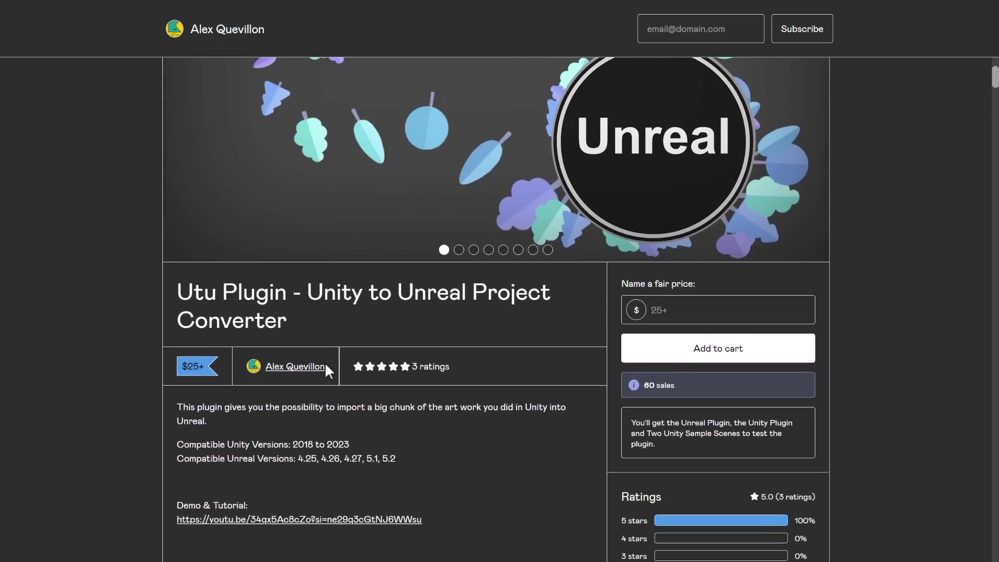
mouse_move(326, 364)
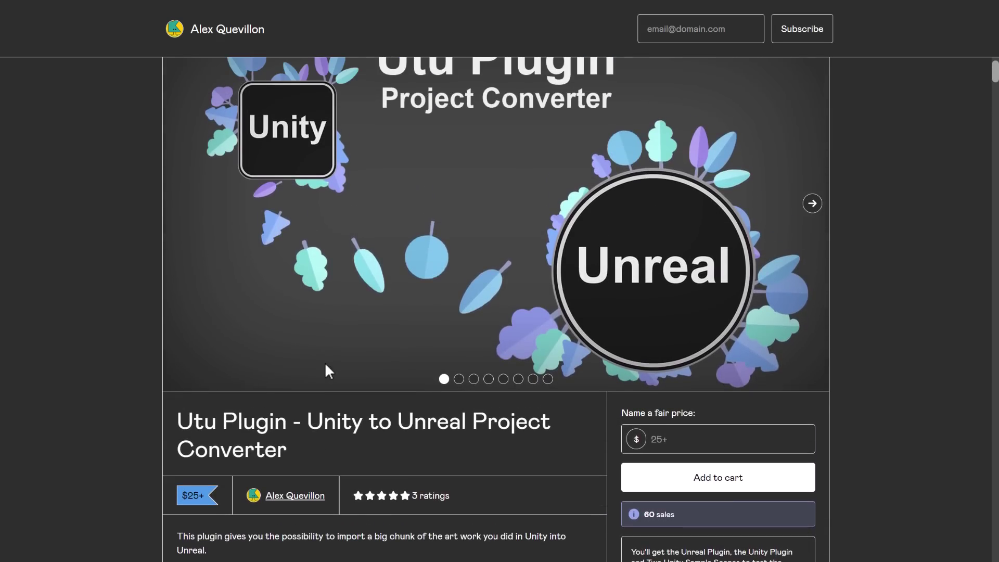